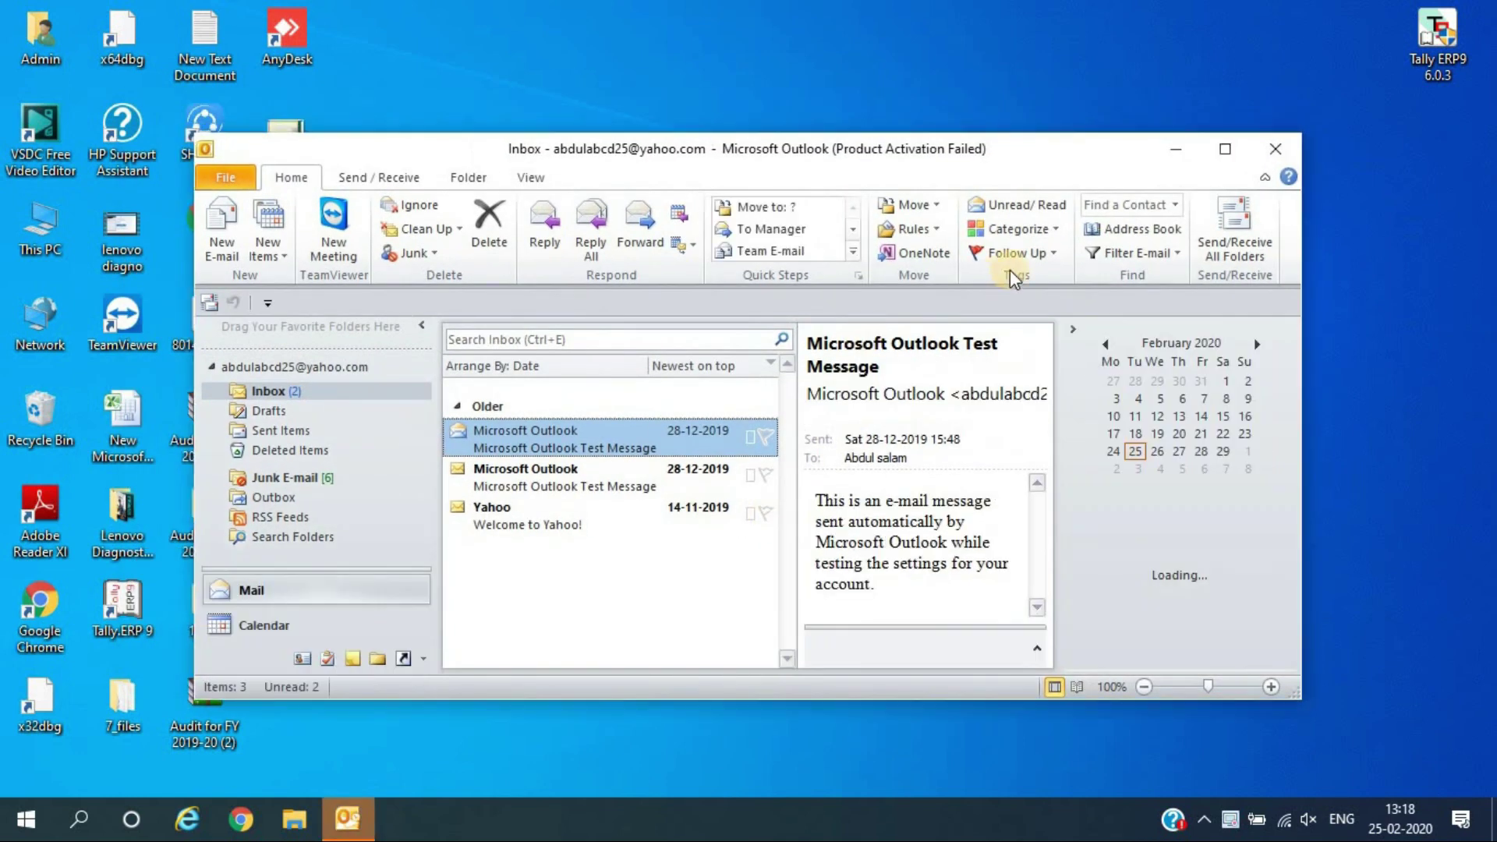
# Maximize the Outlook 2010 window so it fills the screen
pyautogui.click(1225, 148)
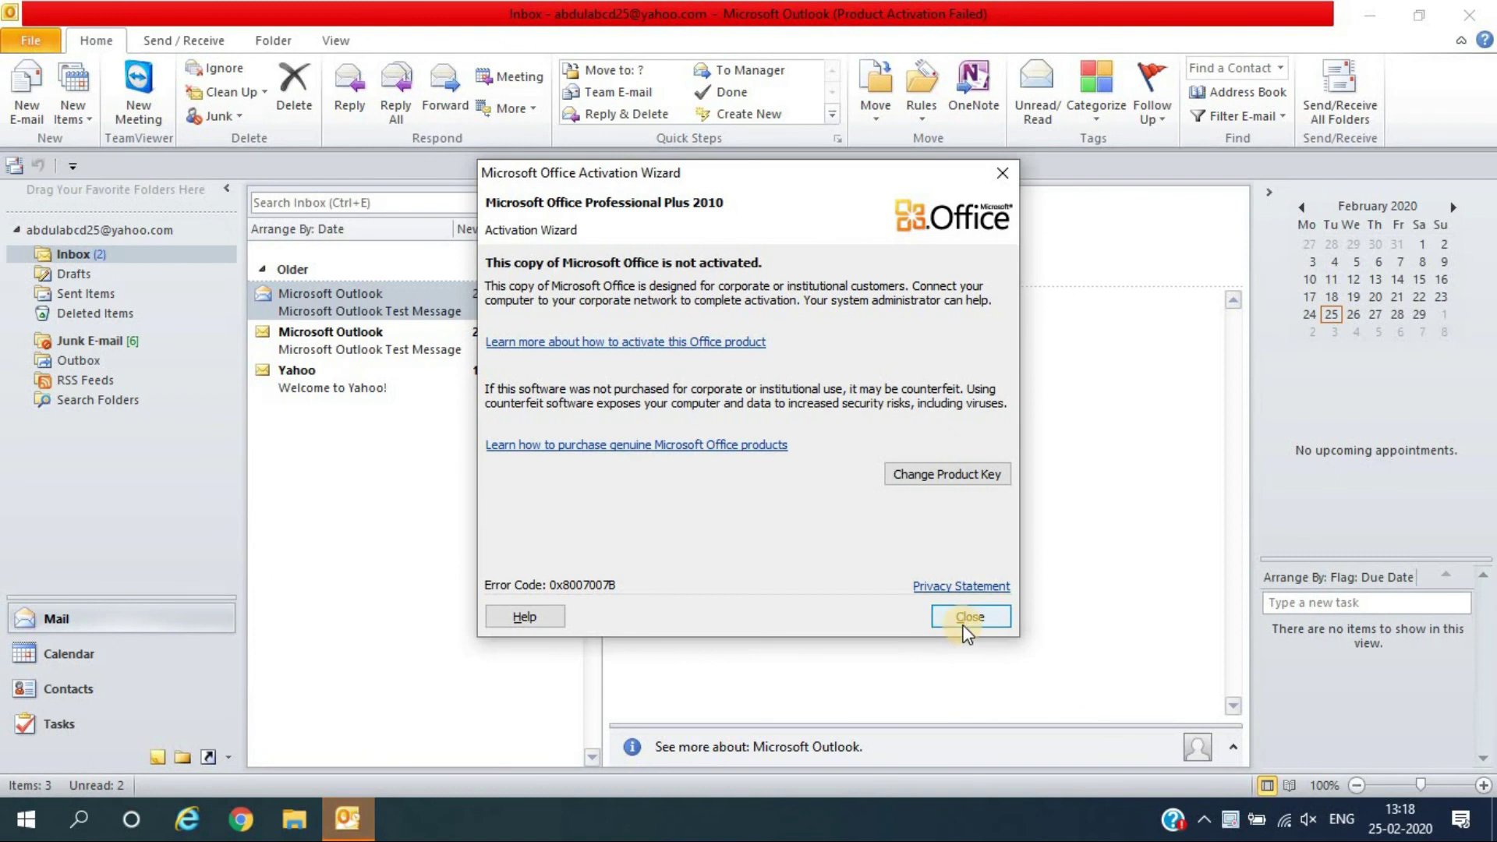
# Dismiss the activation notice and check the Address Book's available address books before closing it
pyautogui.click(969, 616)
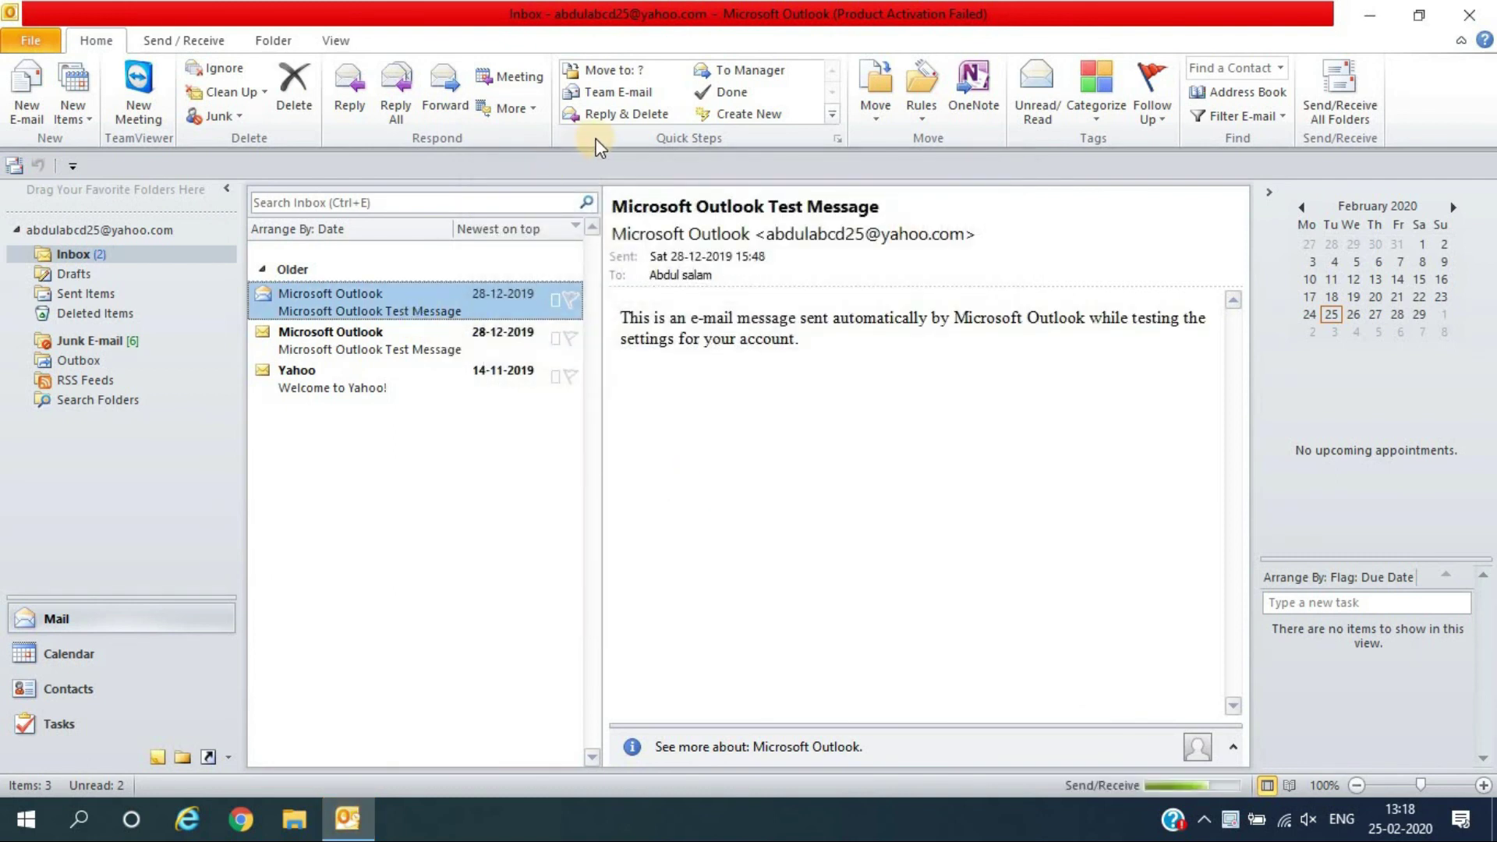
pyautogui.click(1234, 97)
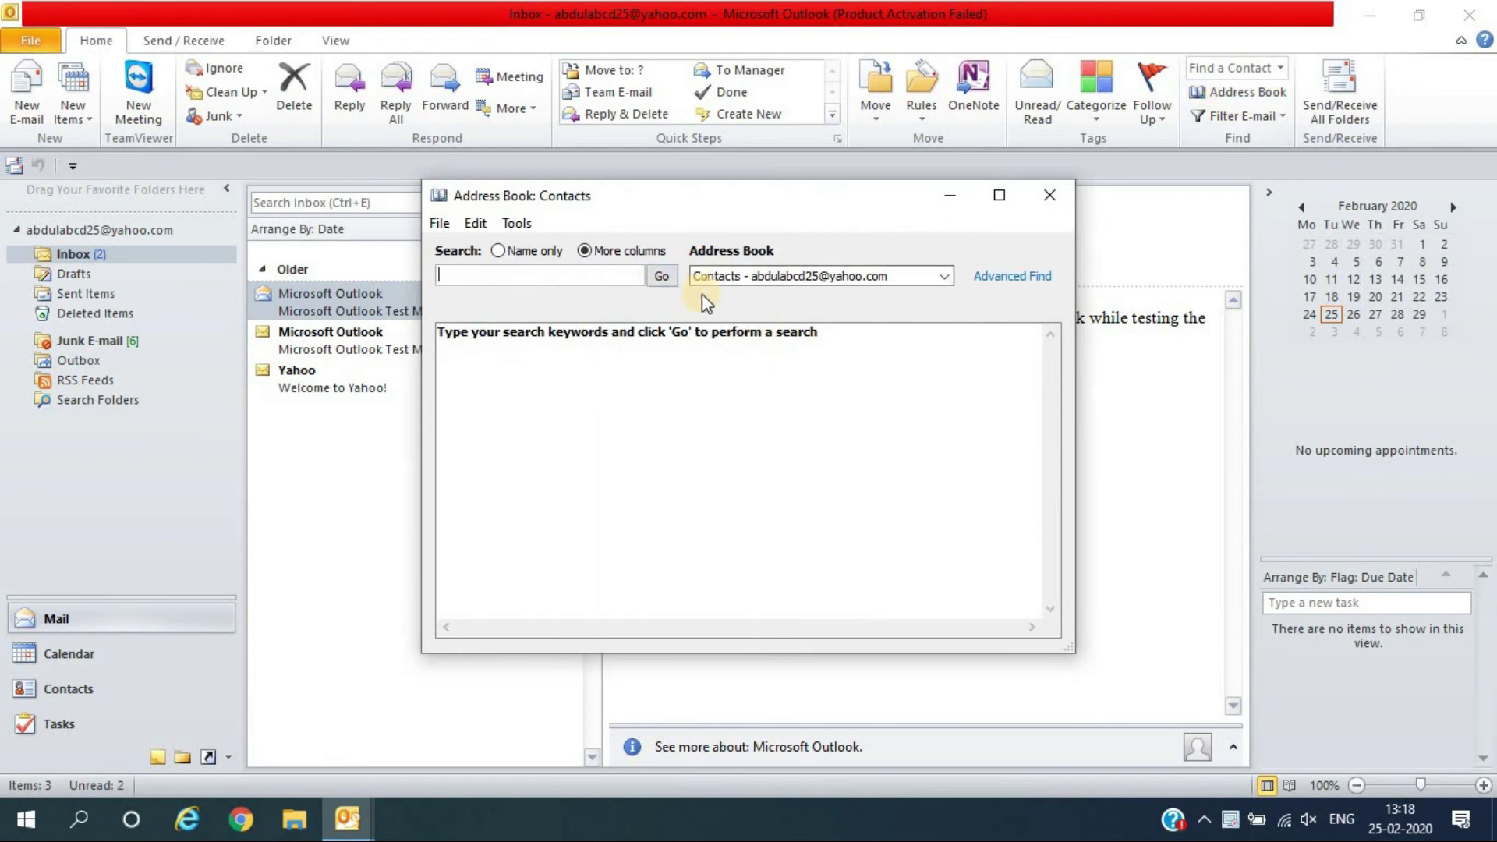
pyautogui.click(730, 282)
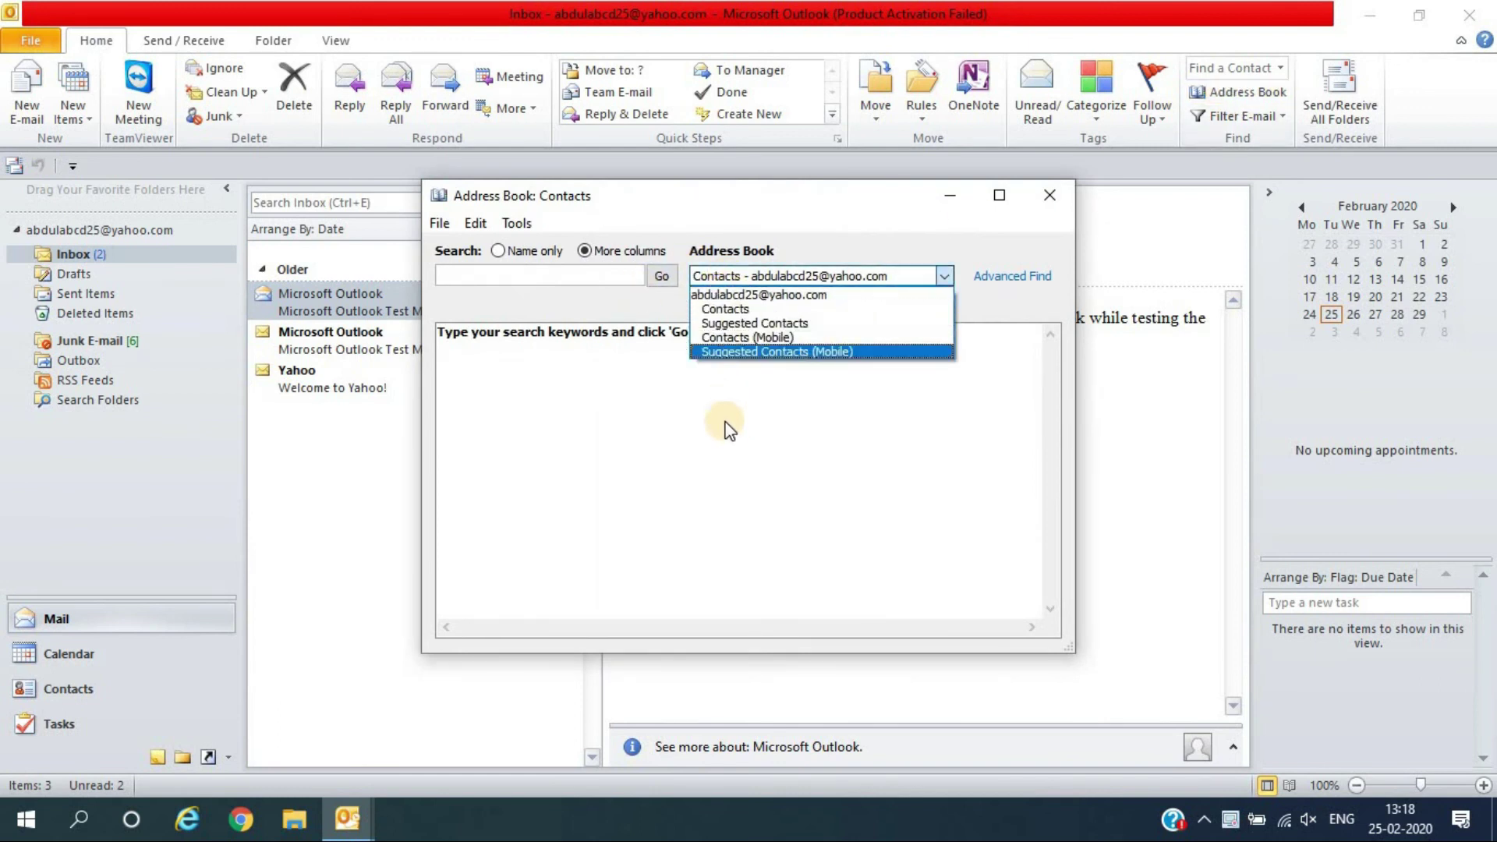
pyautogui.click(1053, 207)
pyautogui.click(1052, 203)
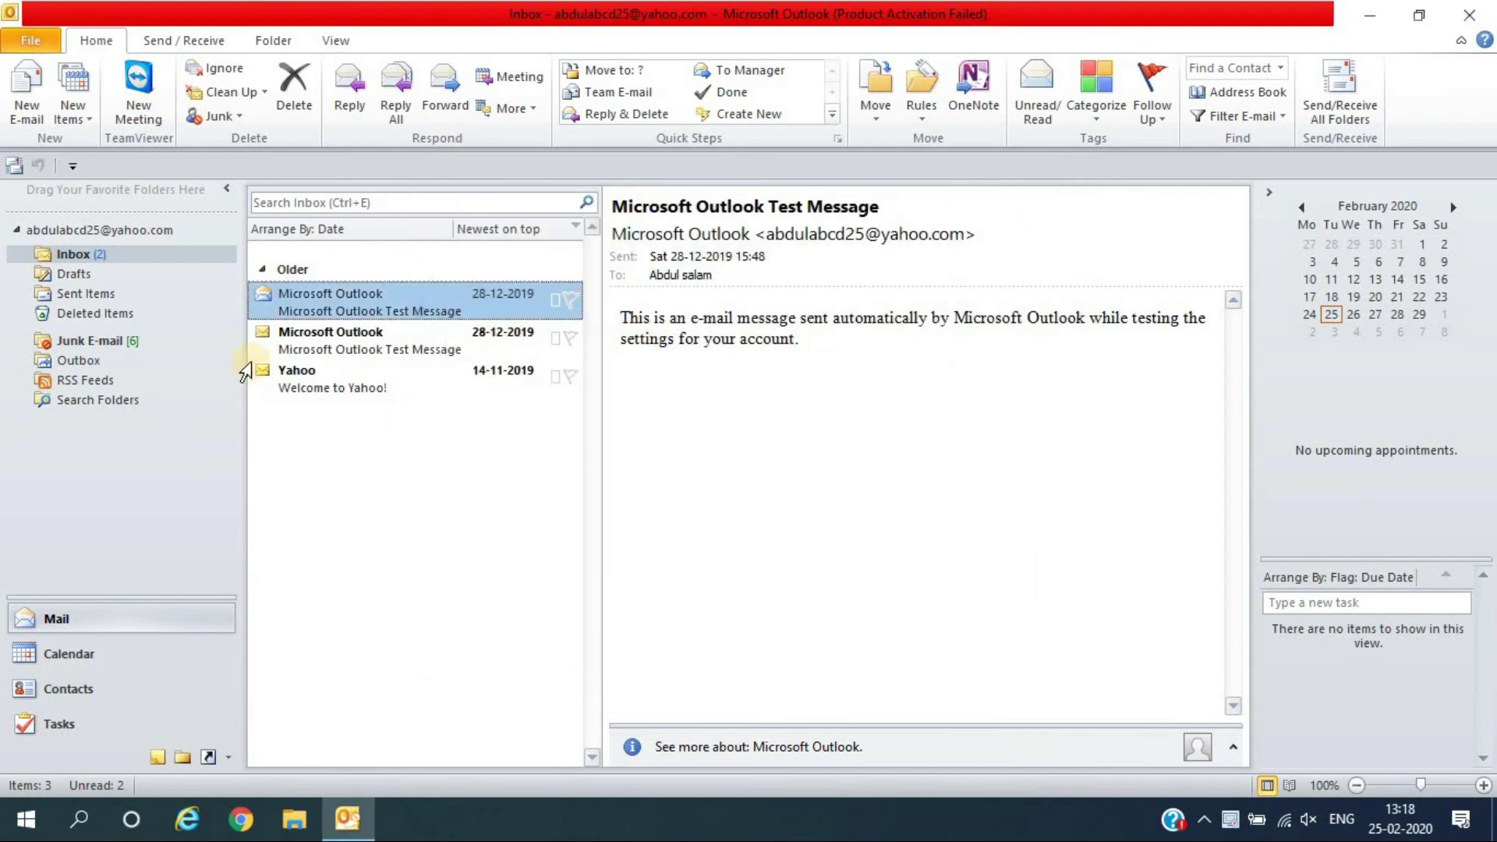
pyautogui.click(49, 40)
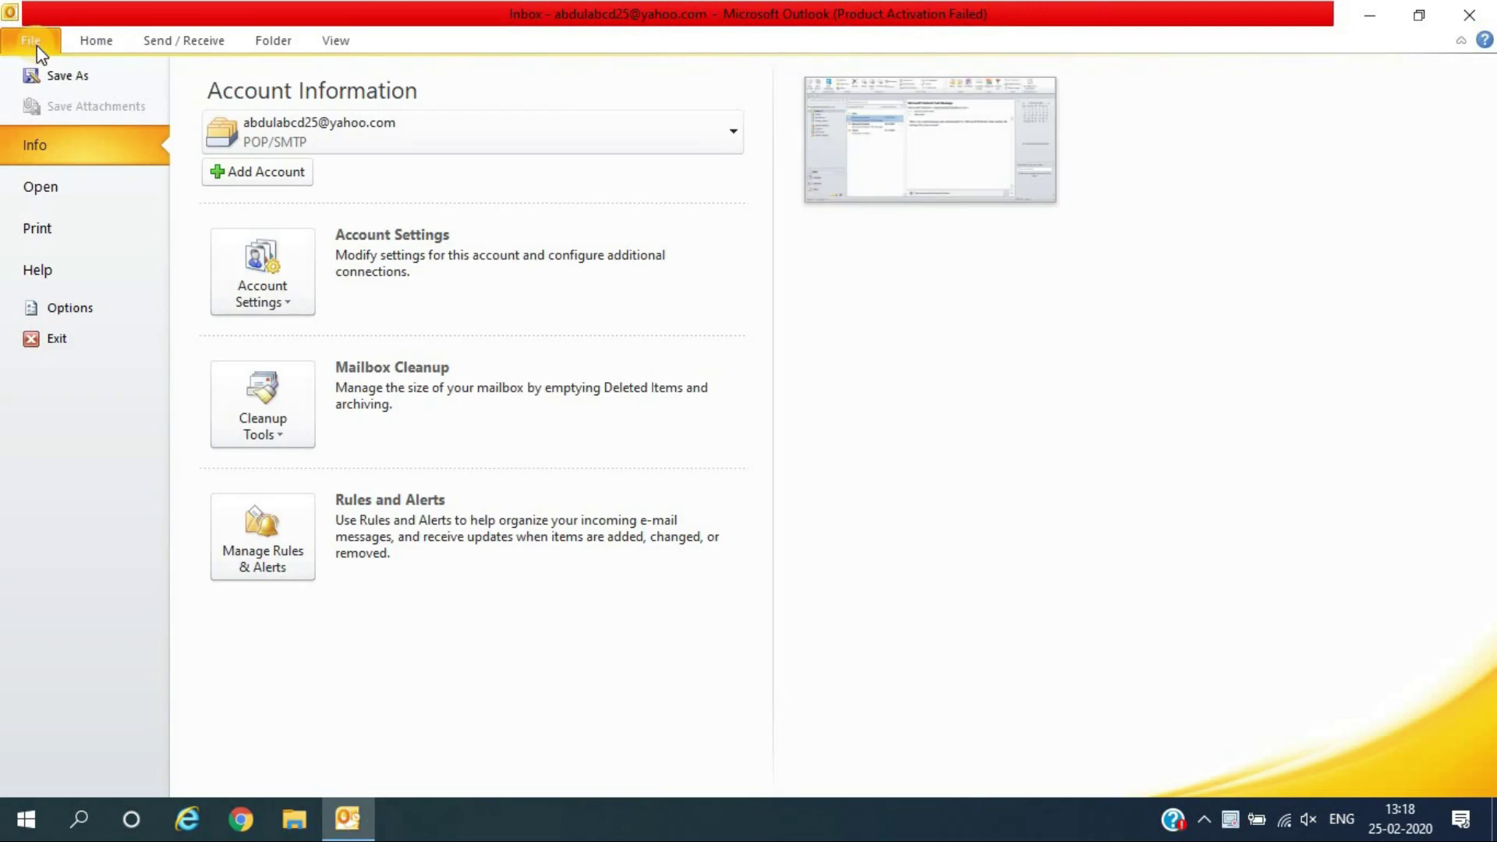
# Start a new address book from the Address Books tab of Account Settings
pyautogui.click(245, 269)
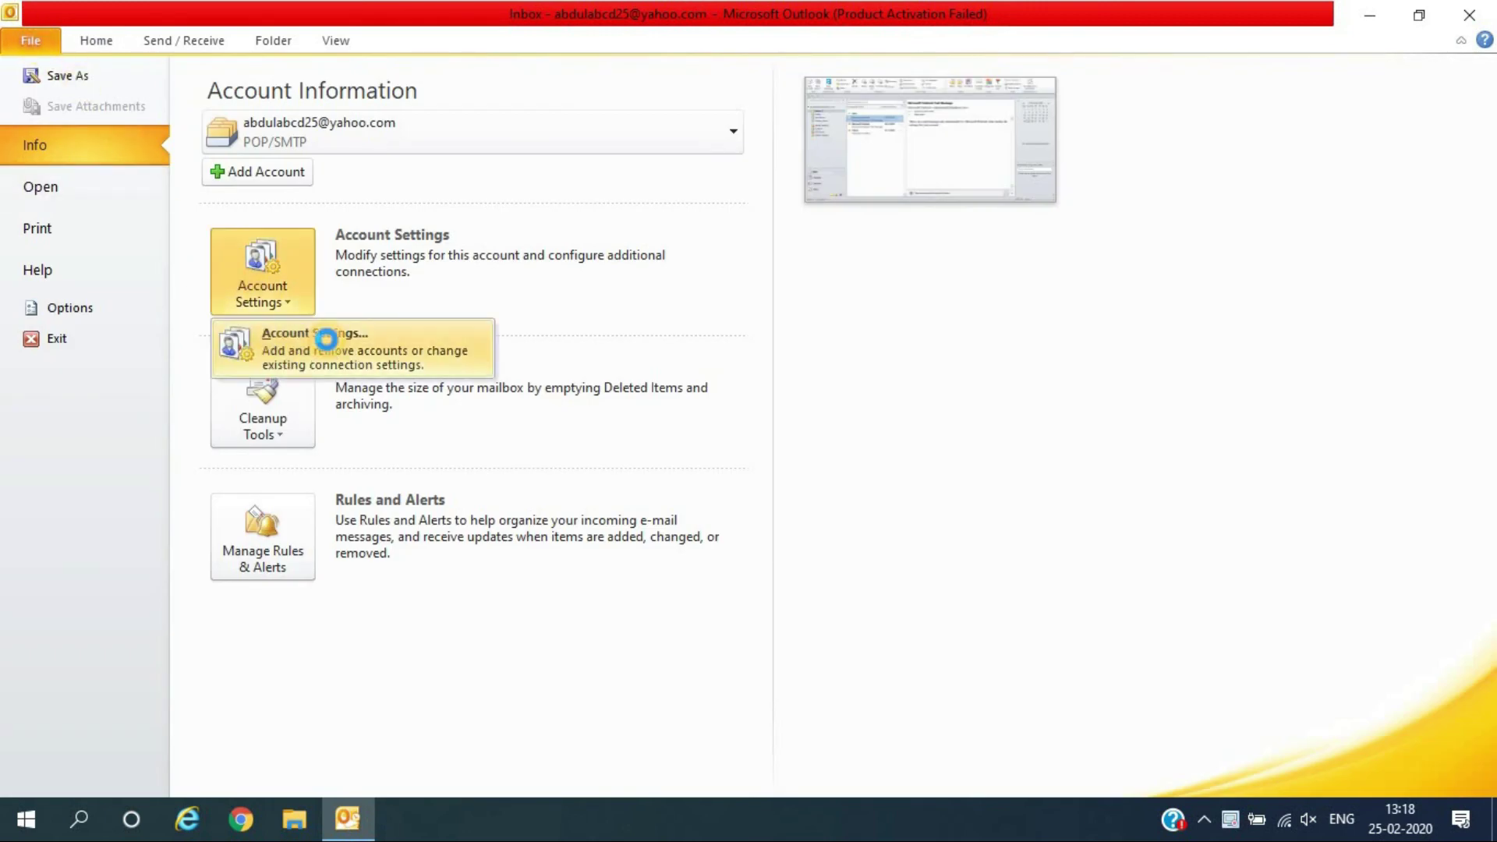
pyautogui.click(326, 339)
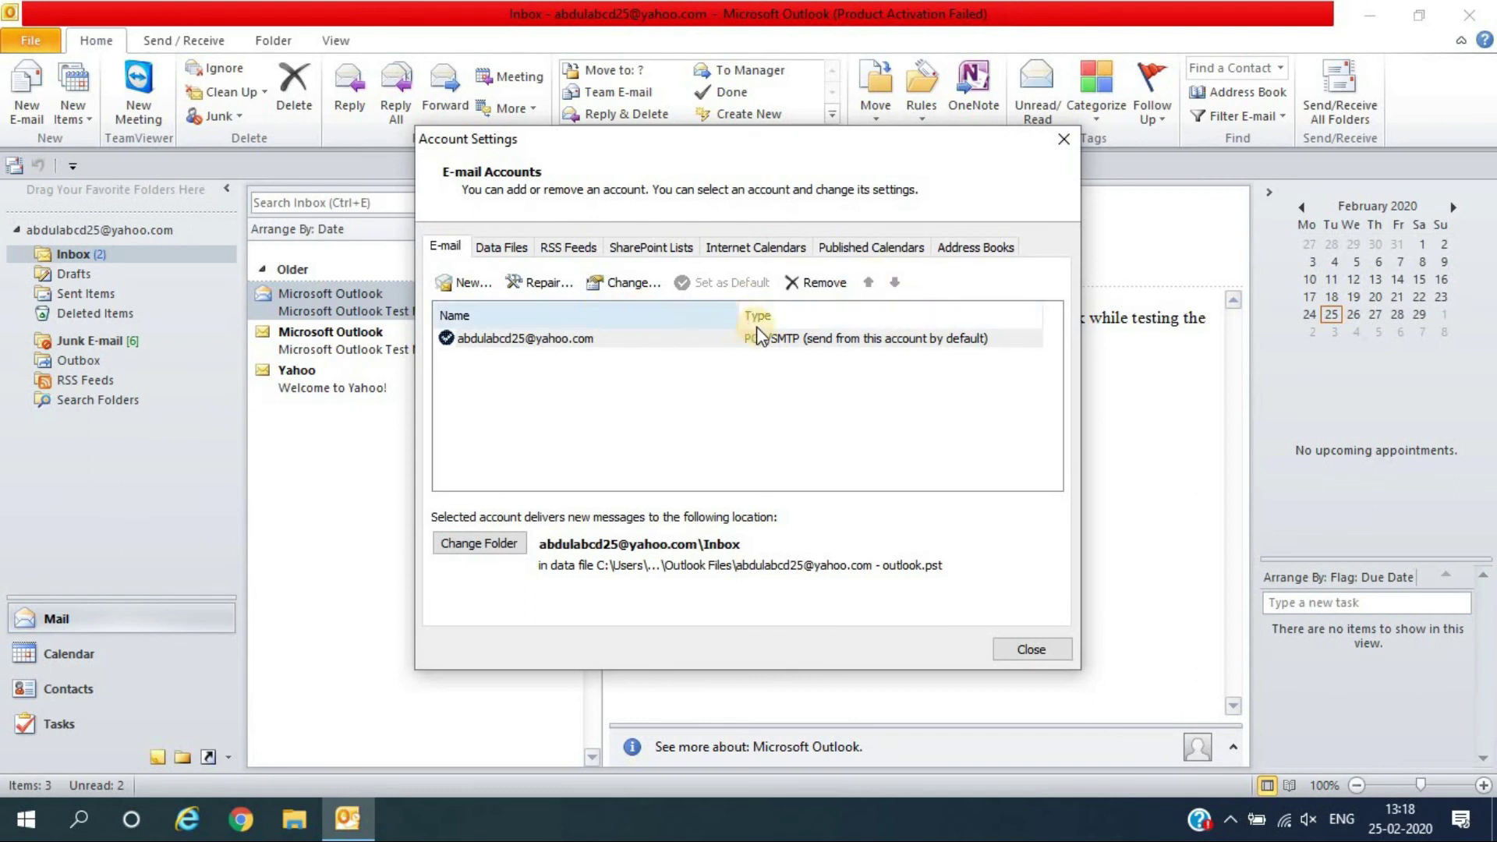
pyautogui.click(962, 253)
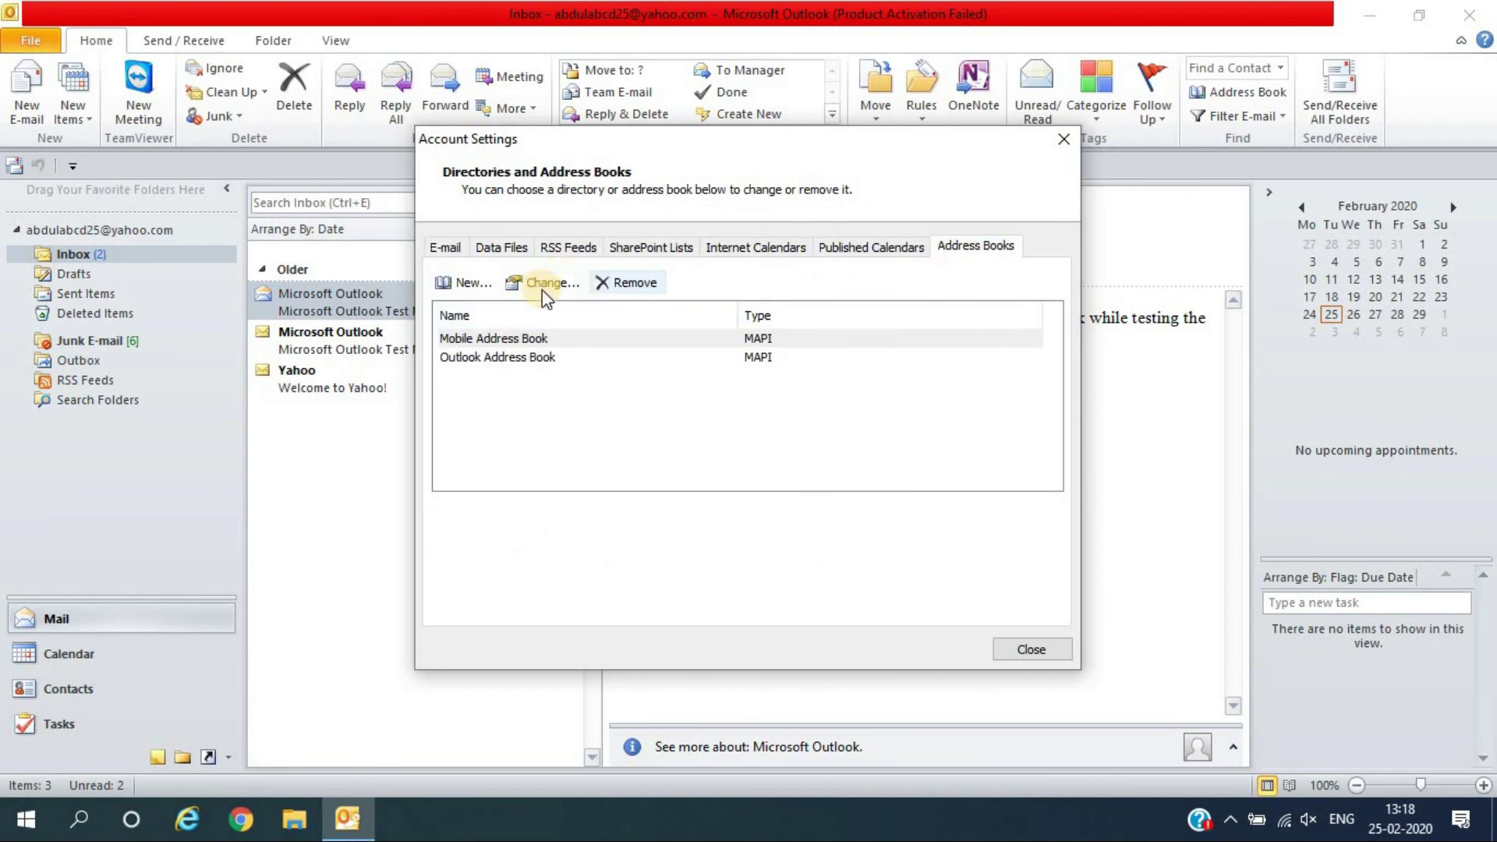
pyautogui.click(480, 286)
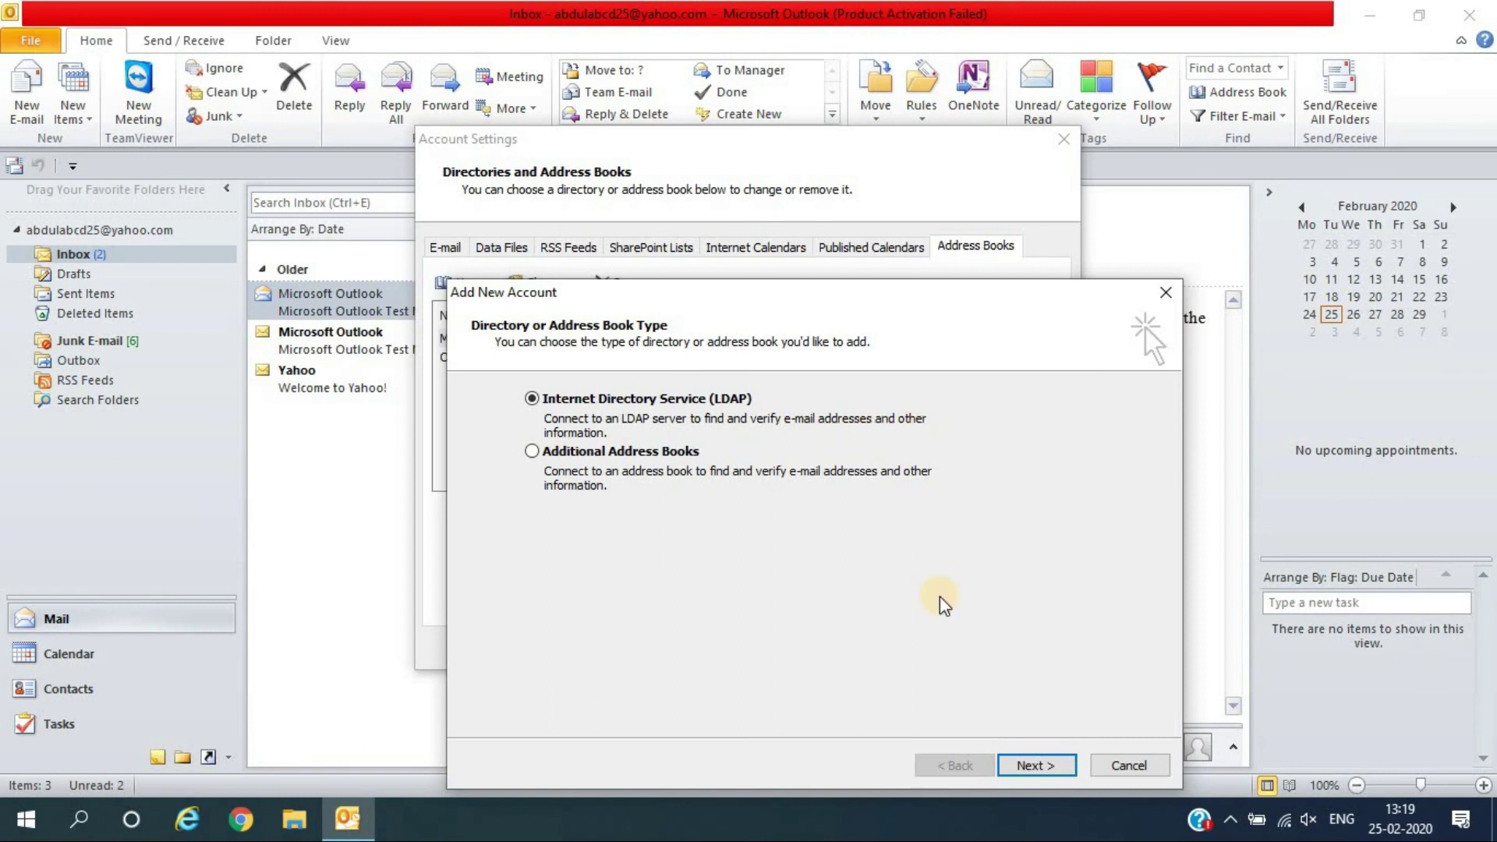
# Choose LDAP and enter 192.168.1.27 as the directory server name, fixing typing mistakes
pyautogui.click(1028, 765)
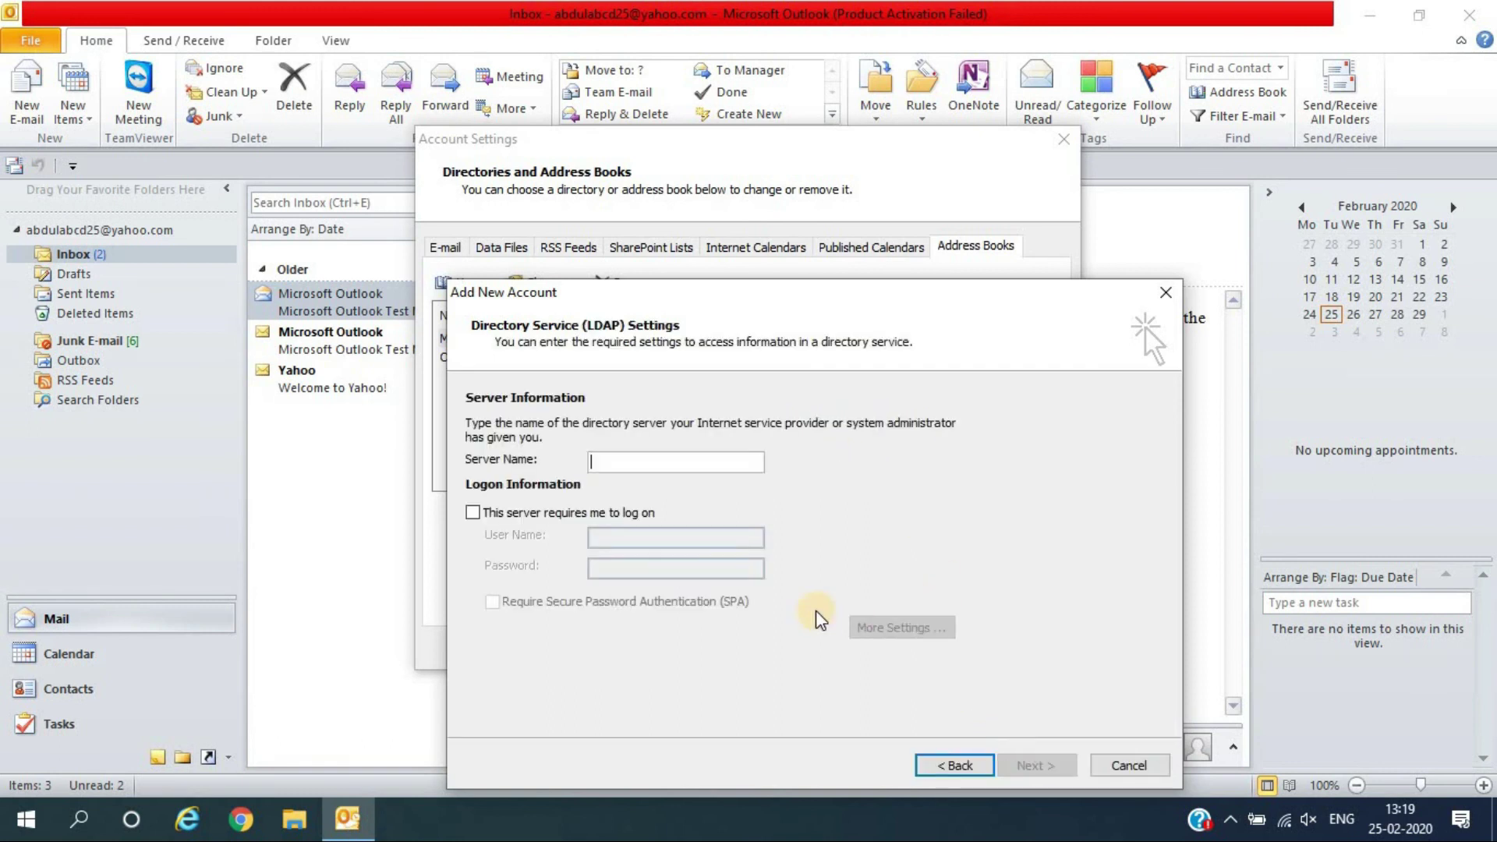
pyautogui.click(711, 467)
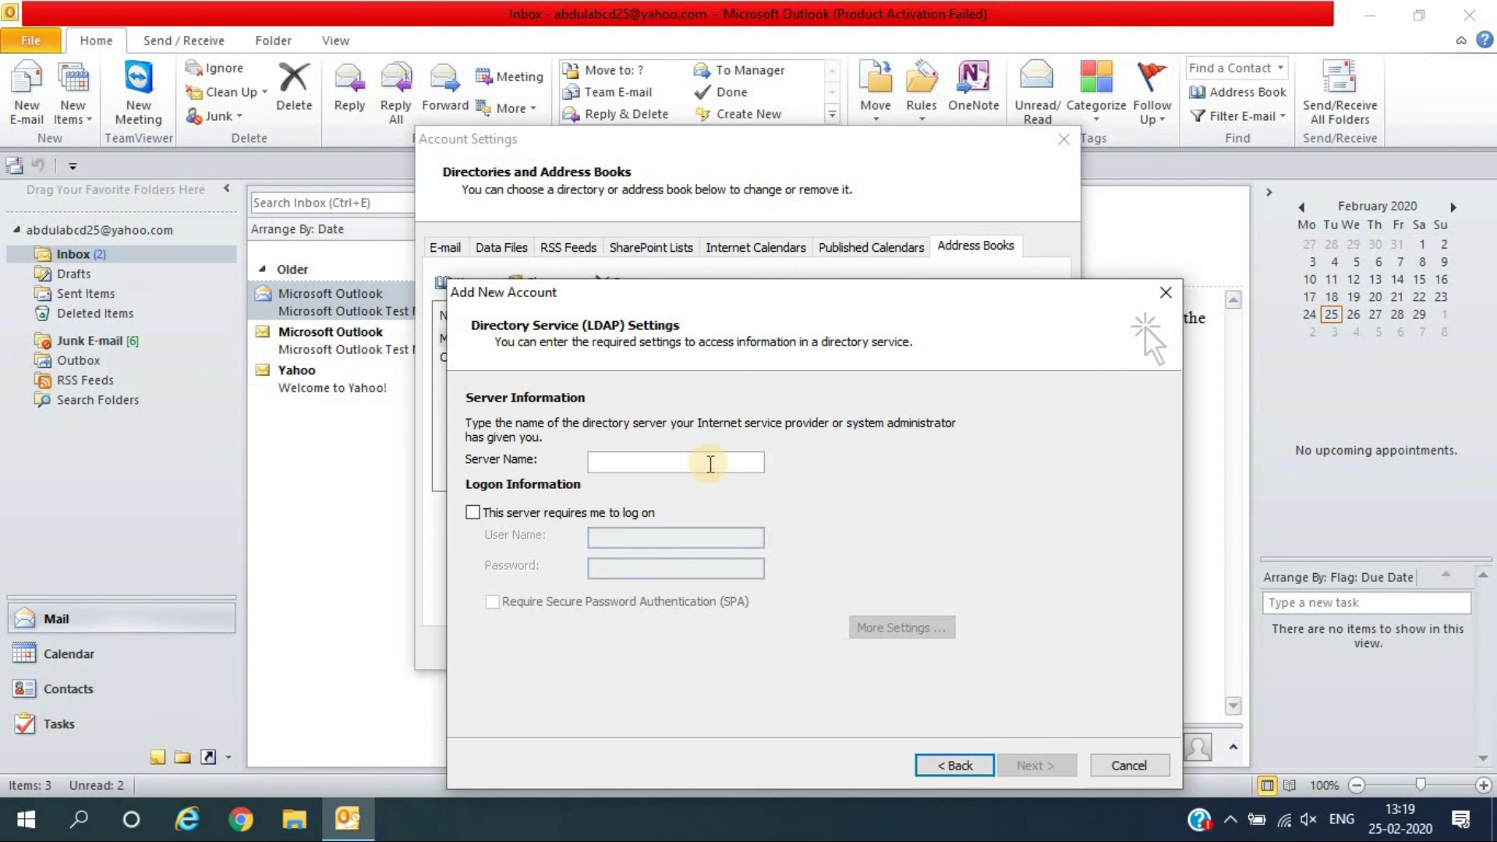
pyautogui.write('172')
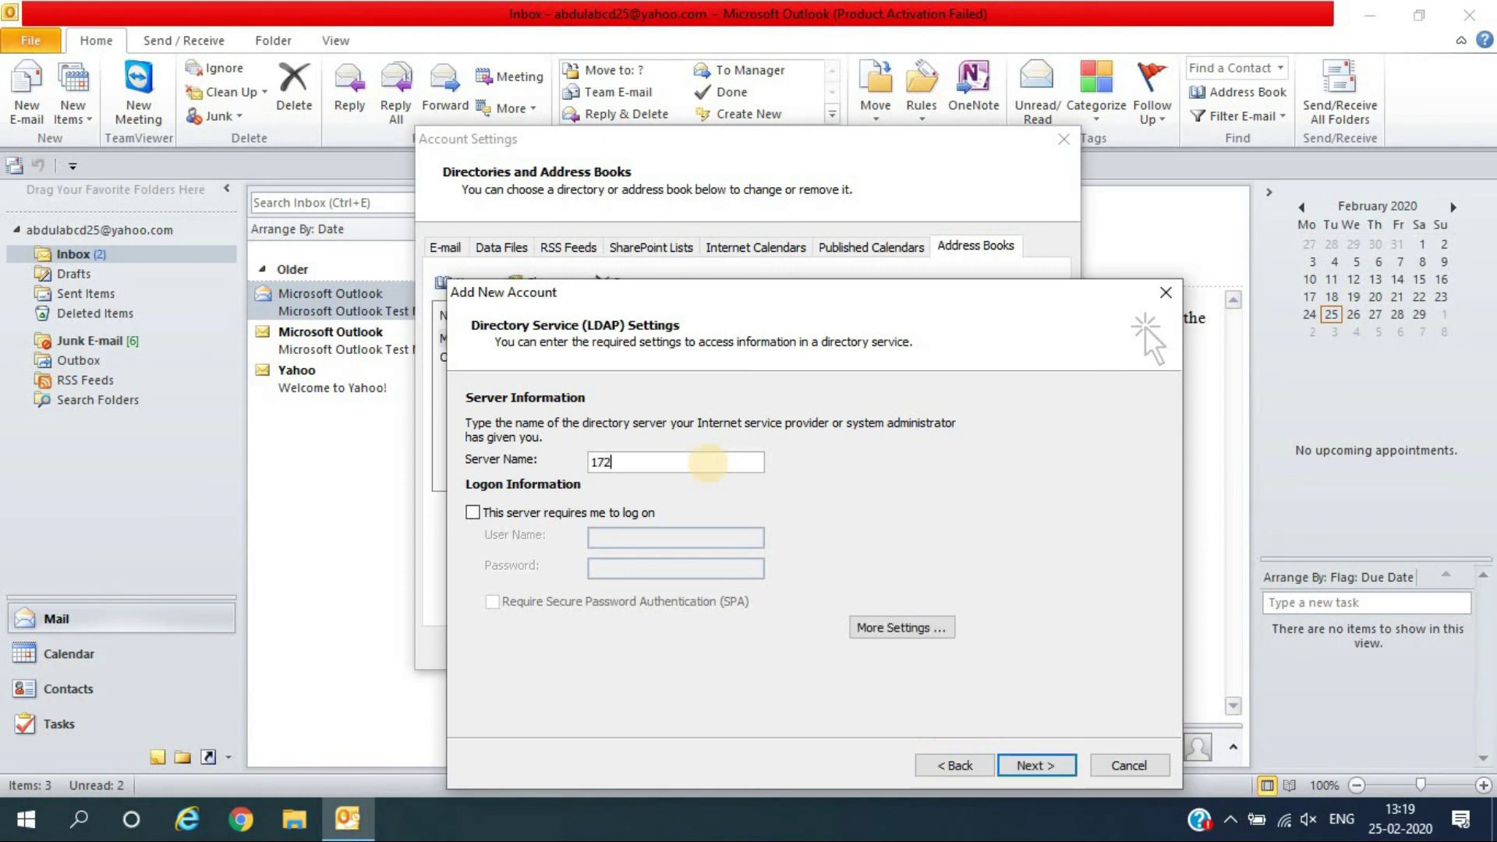
pyautogui.write('.')
pyautogui.press('BackSpace')
pyautogui.press('BackSpace')
pyautogui.press('BackSpace')
pyautogui.press('BackSpace')
pyautogui.write('19')
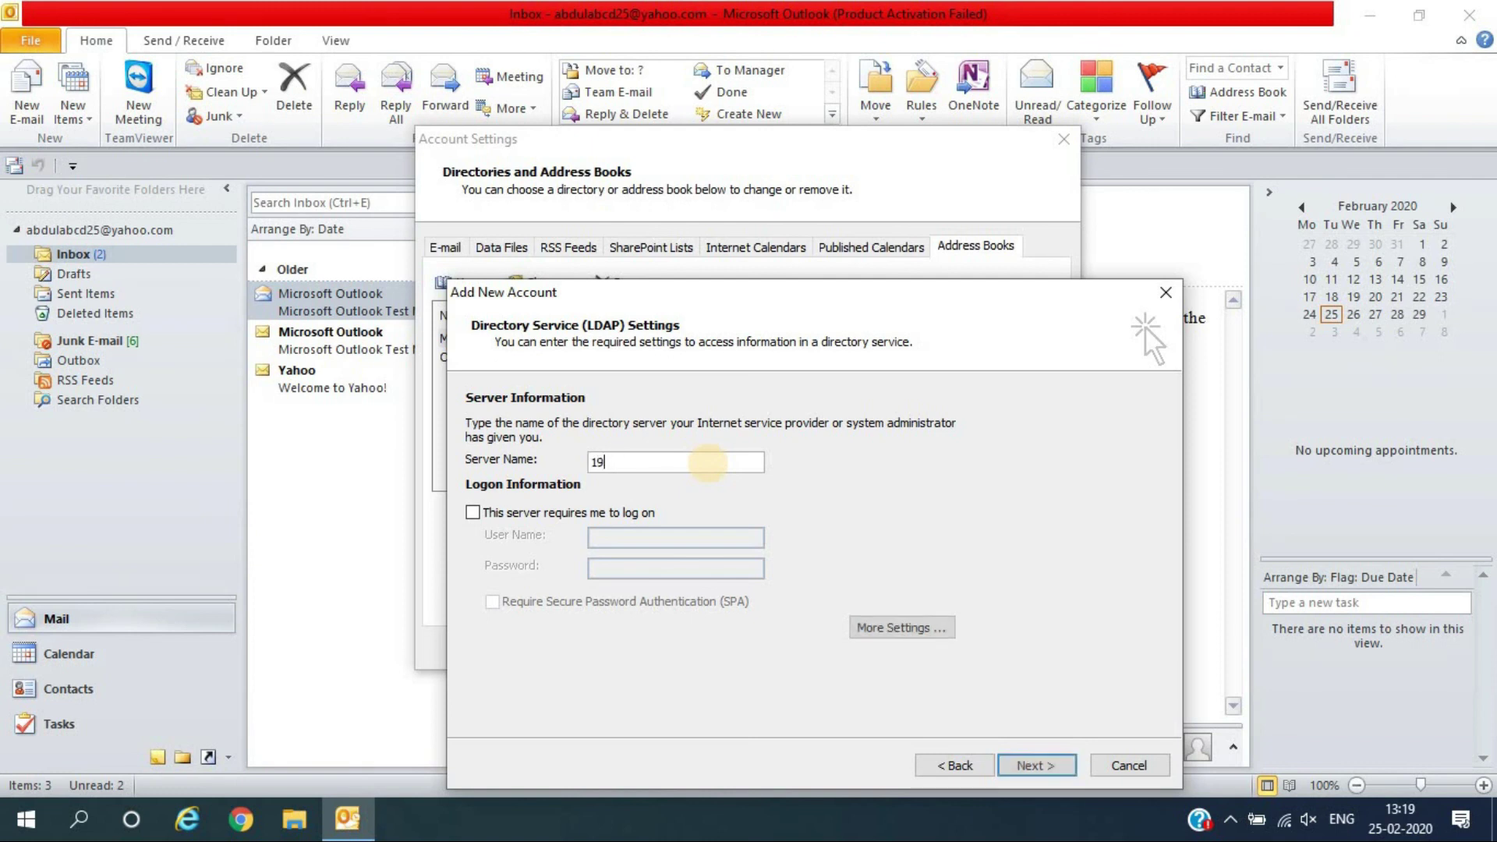
pyautogui.write('2.168.1.27')
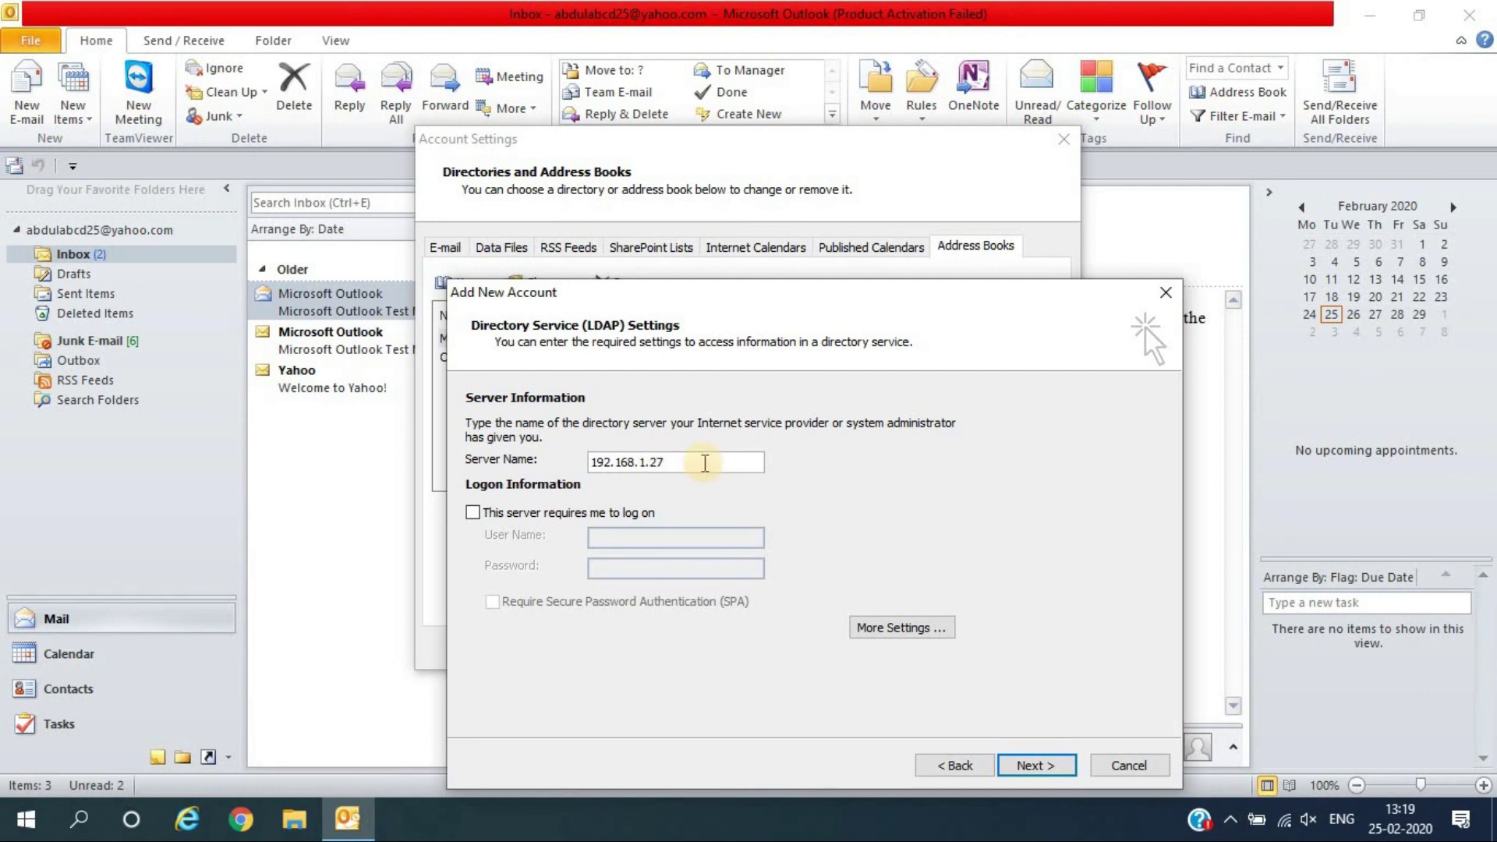
pyautogui.moveTo(701, 460); pyautogui.dragTo(553, 448)
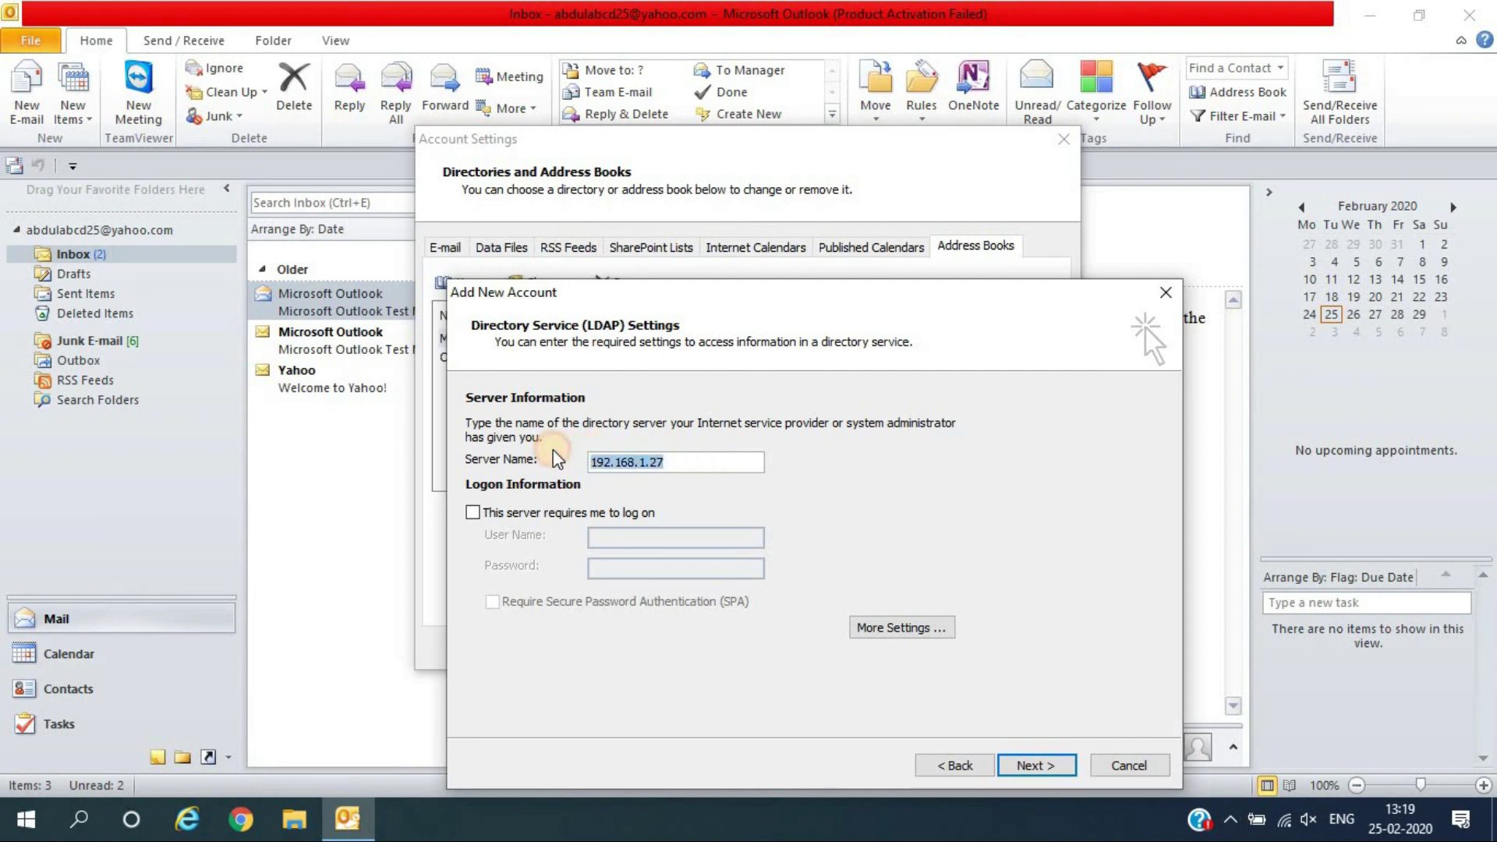
pyautogui.write('kjjdfndk')
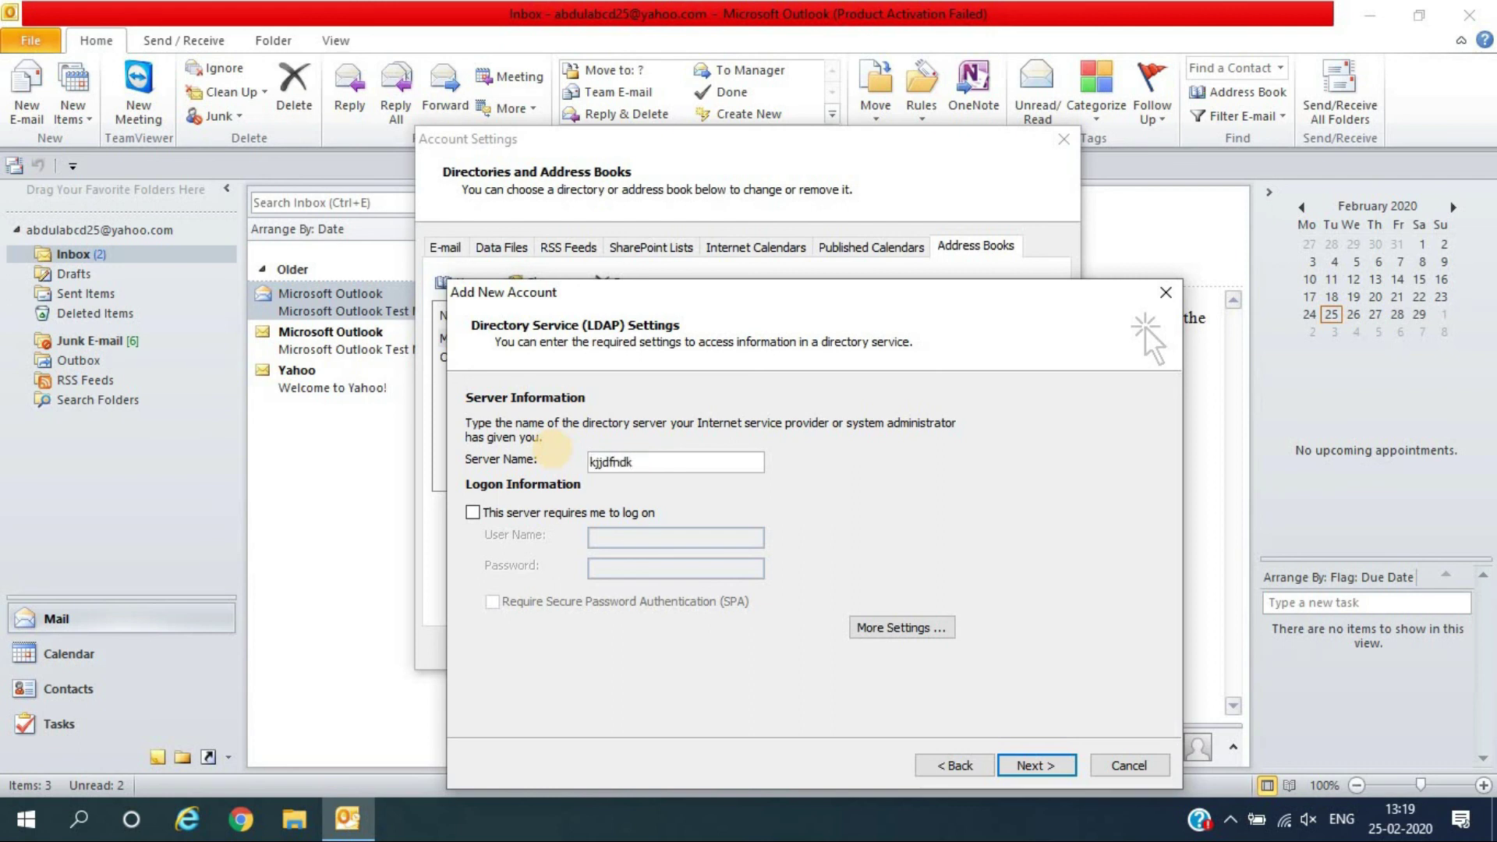
pyautogui.press('BackSpace')
pyautogui.press('BackSpace')
pyautogui.press('BackSpace')
pyautogui.press('BackSpace')
pyautogui.press('BackSpace')
pyautogui.press('BackSpace')
pyautogui.press('BackSpace')
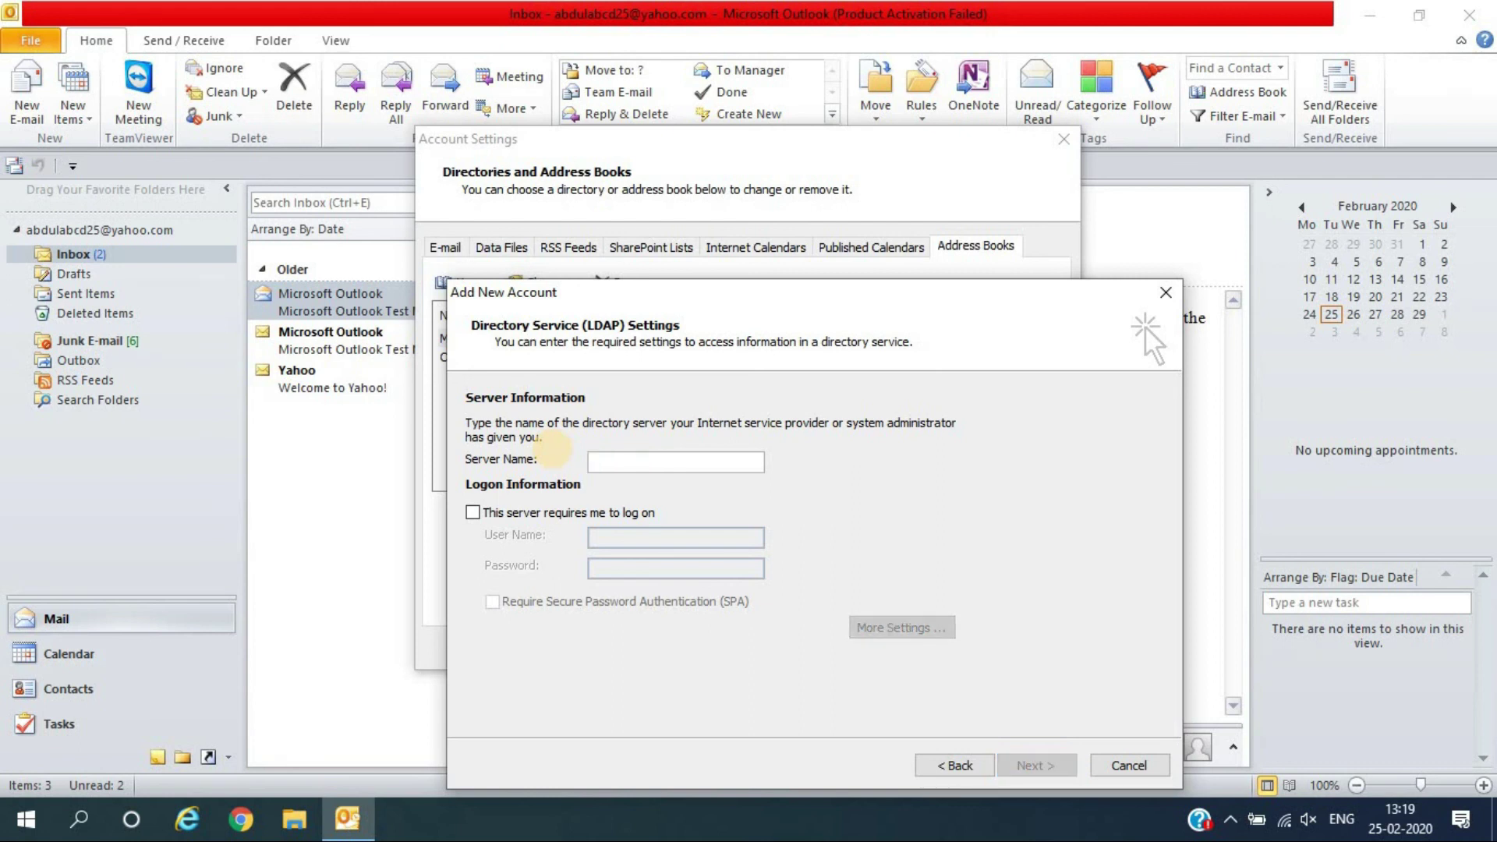
pyautogui.hotkey('ctrl', 'z')
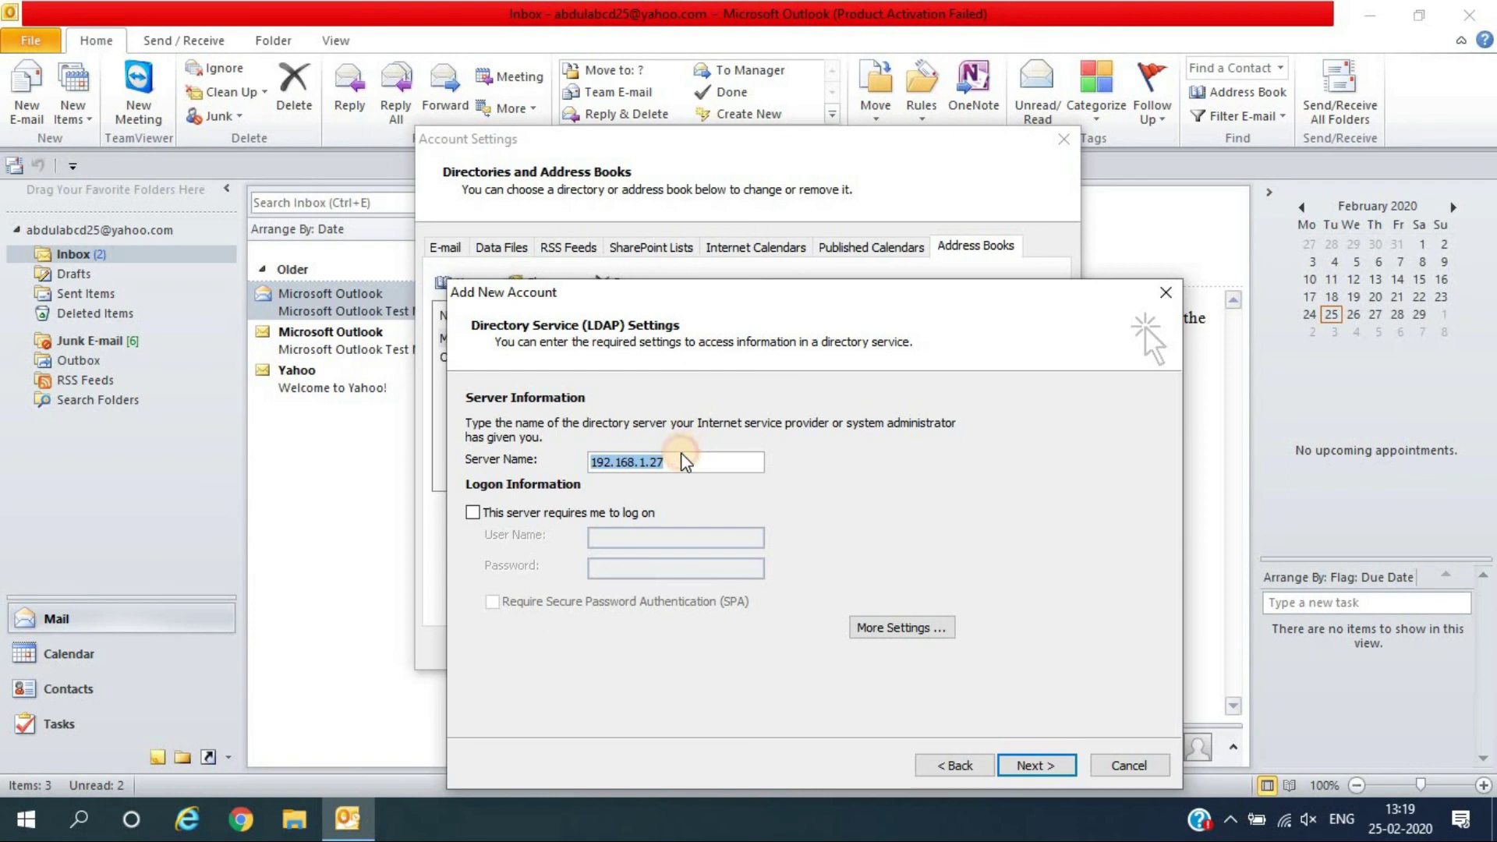
pyautogui.click(675, 462)
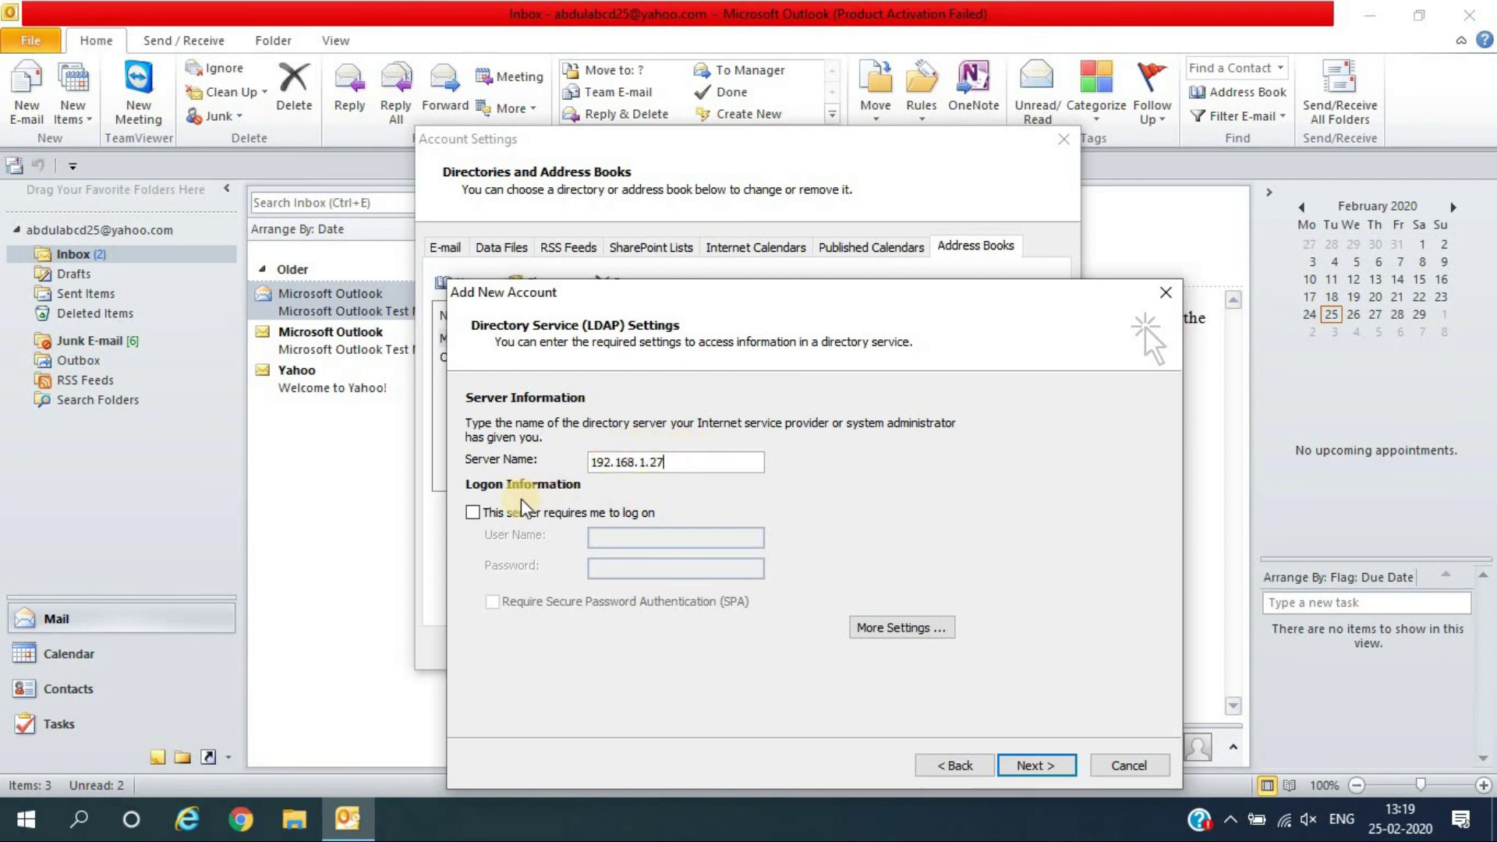
# Require logon for the LDAP server and fill in the account's user name and password
pyautogui.click(474, 513)
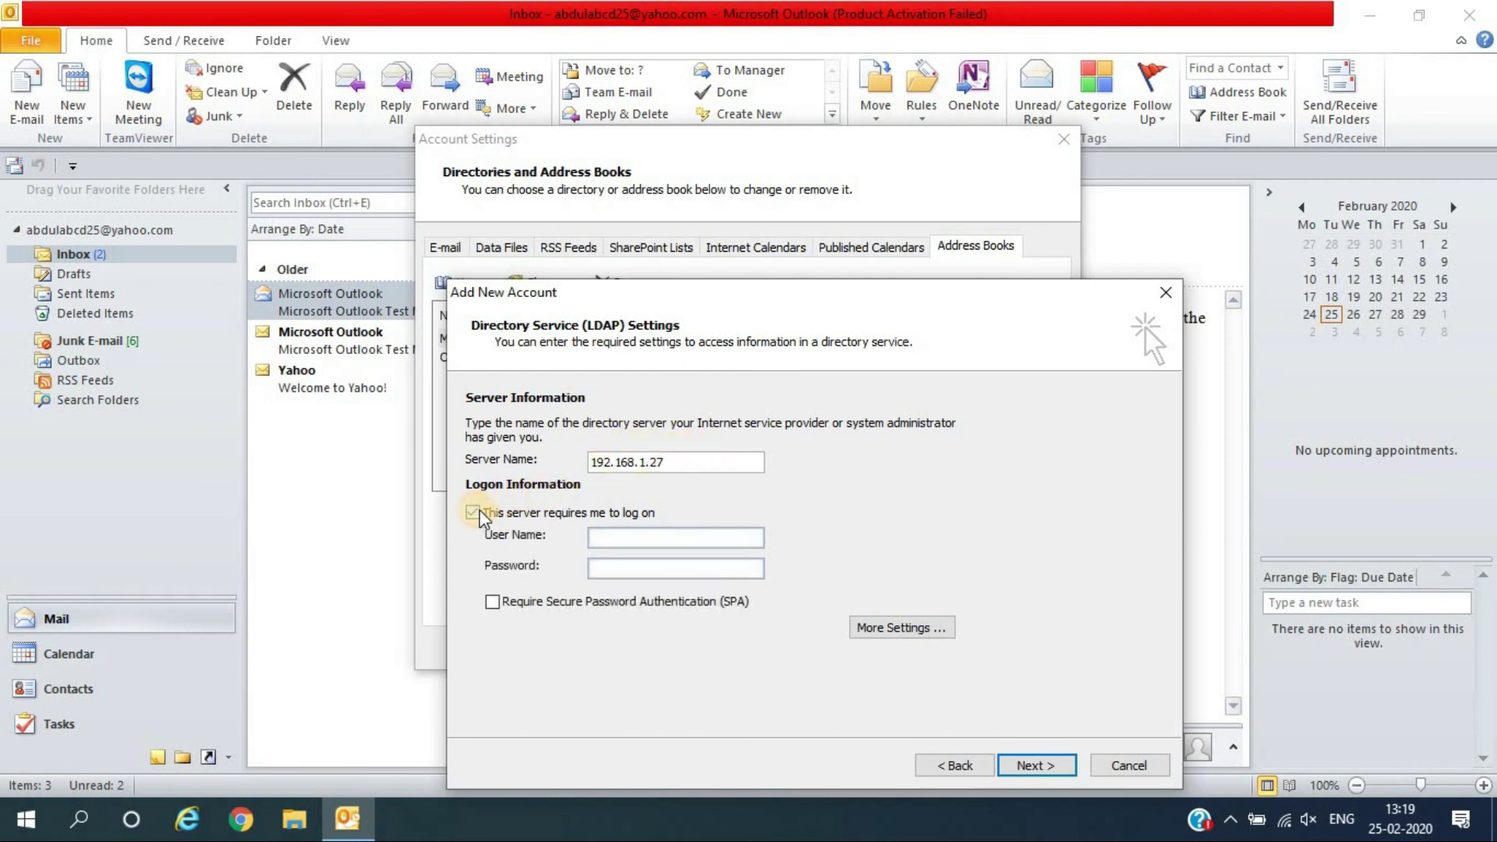
pyautogui.click(612, 567)
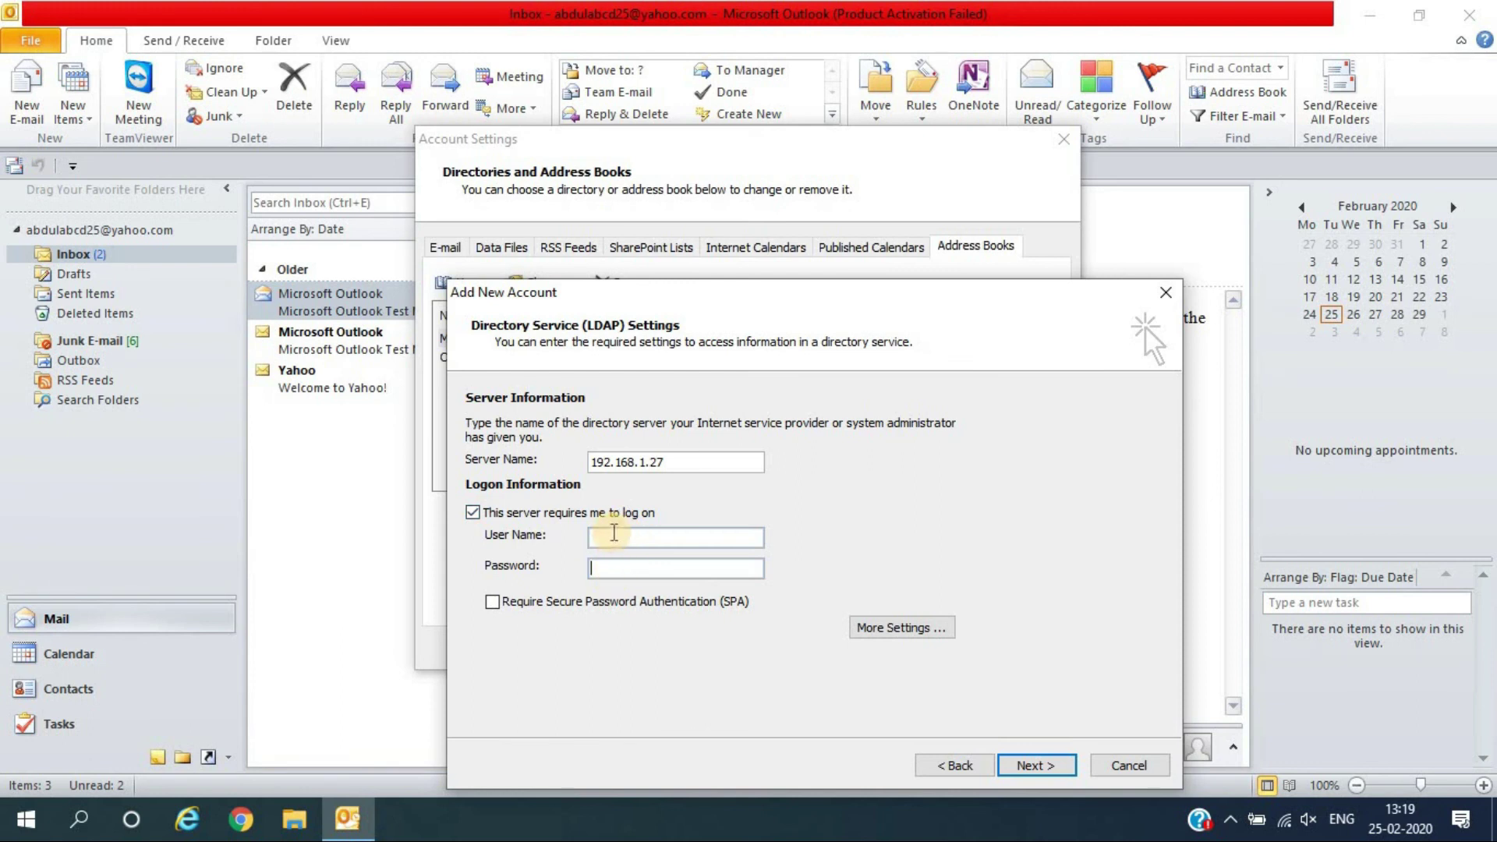
pyautogui.click(624, 535)
pyautogui.write('*******')
pyautogui.write('***')
pyautogui.write('**')
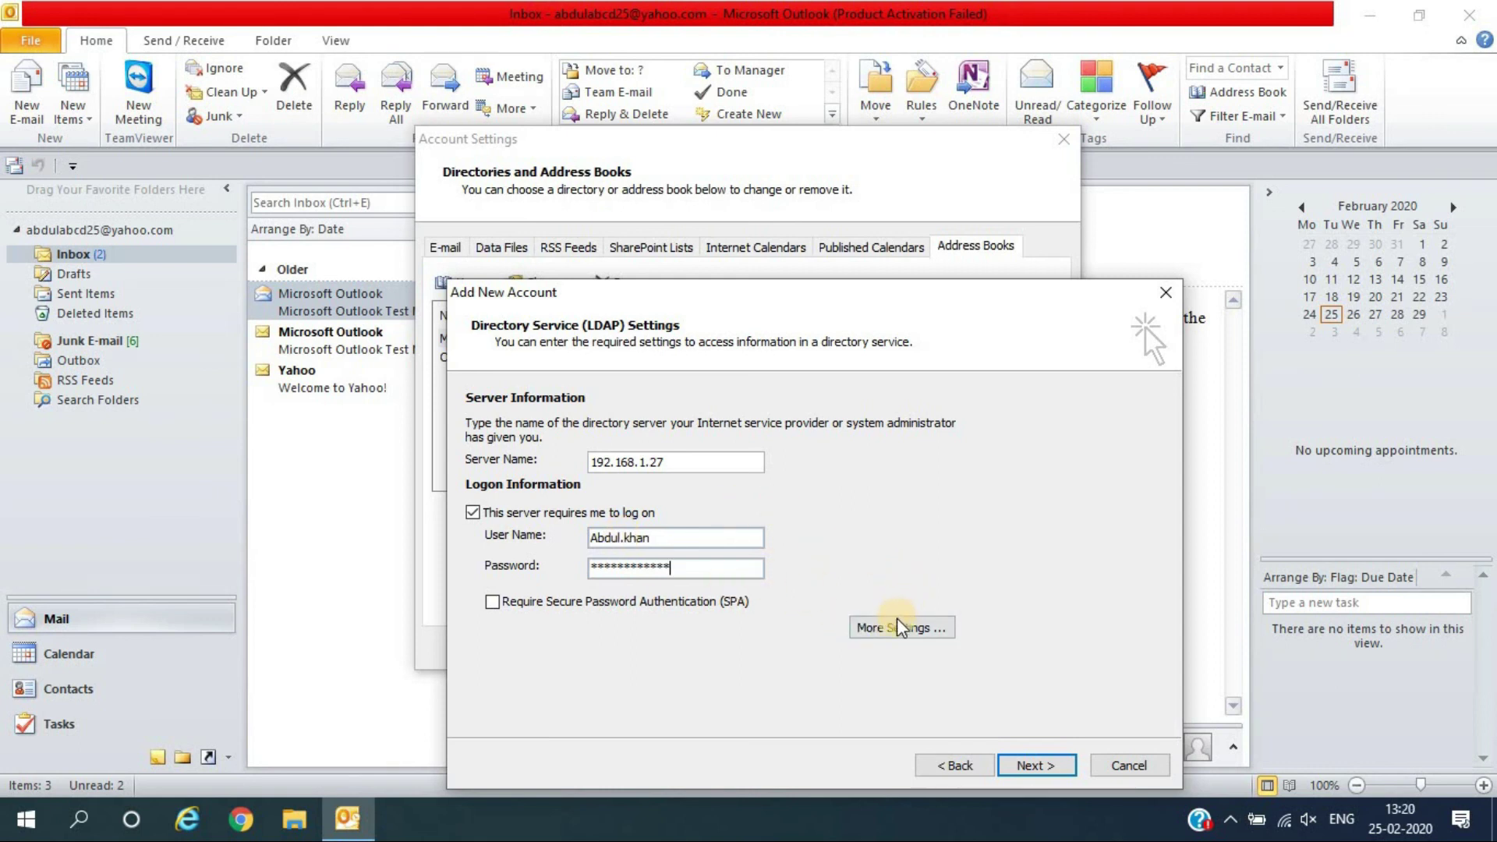
pyautogui.moveTo(681, 538); pyautogui.dragTo(580, 527)
pyautogui.write('u')
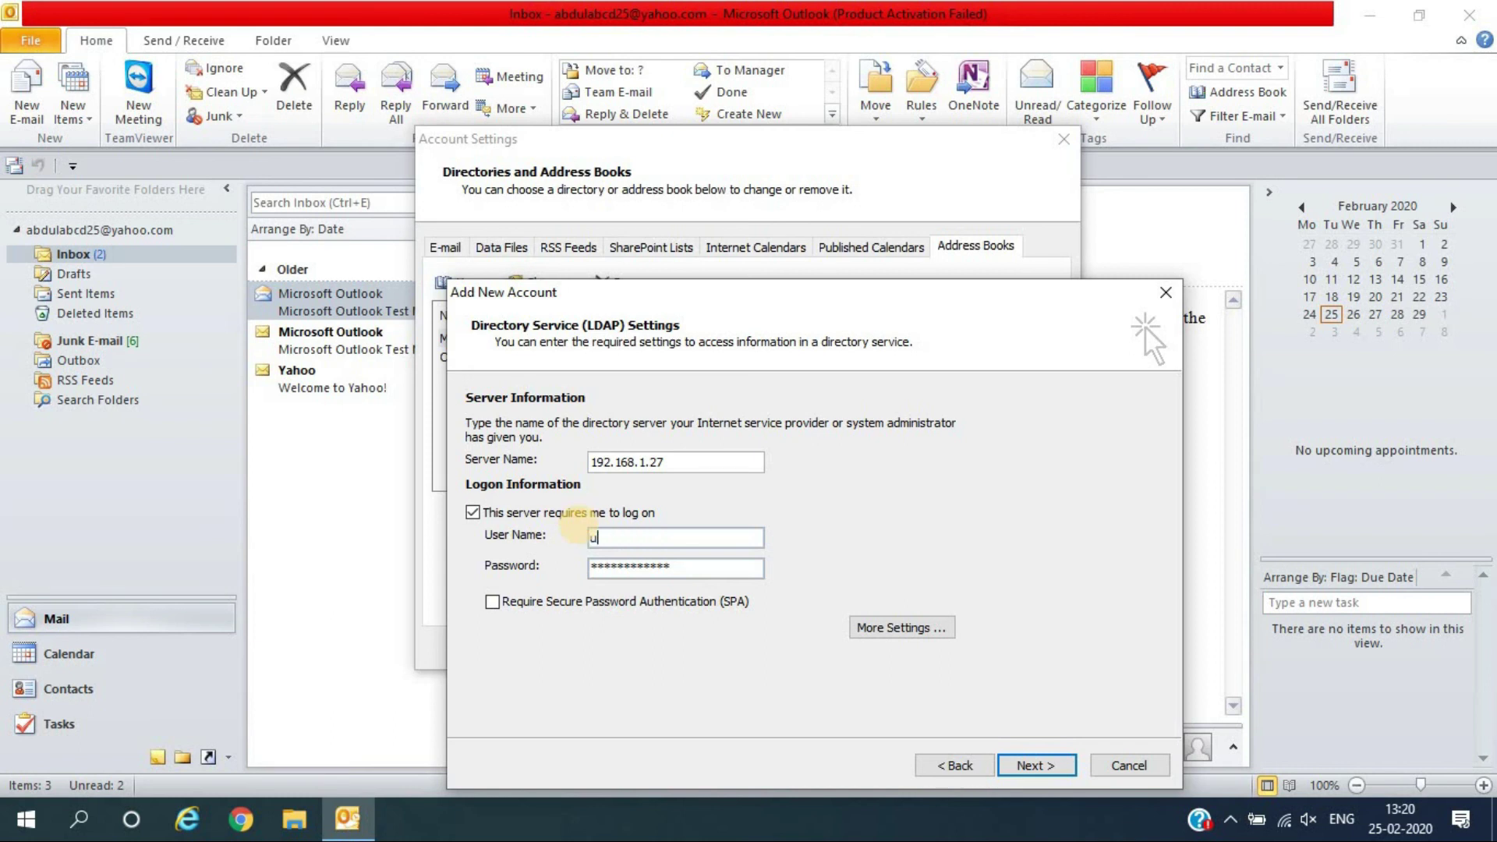
pyautogui.write('ser id and password')
pyautogui.moveTo(714, 537); pyautogui.dragTo(552, 538)
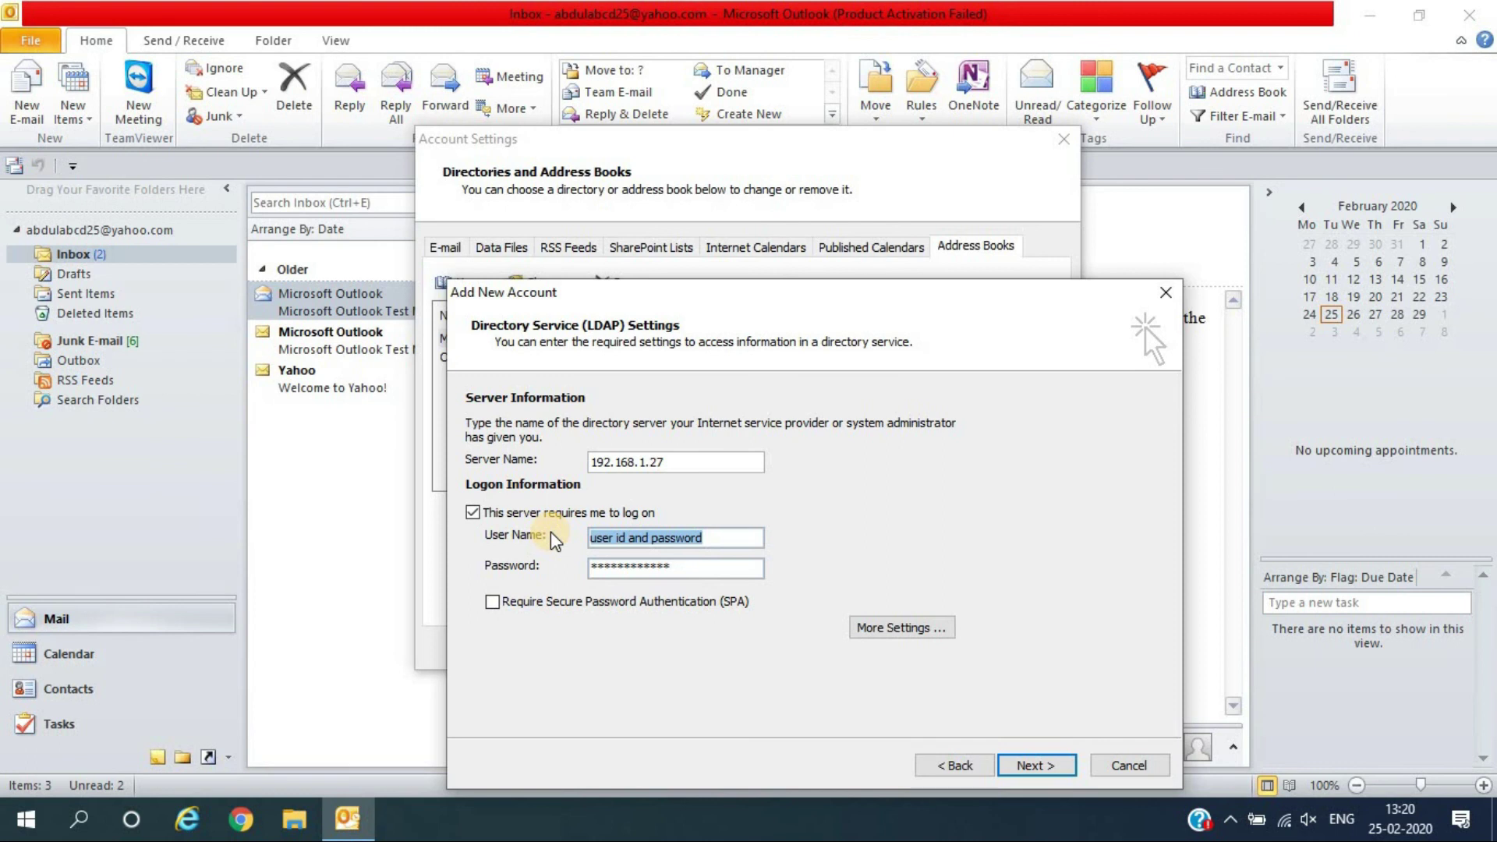
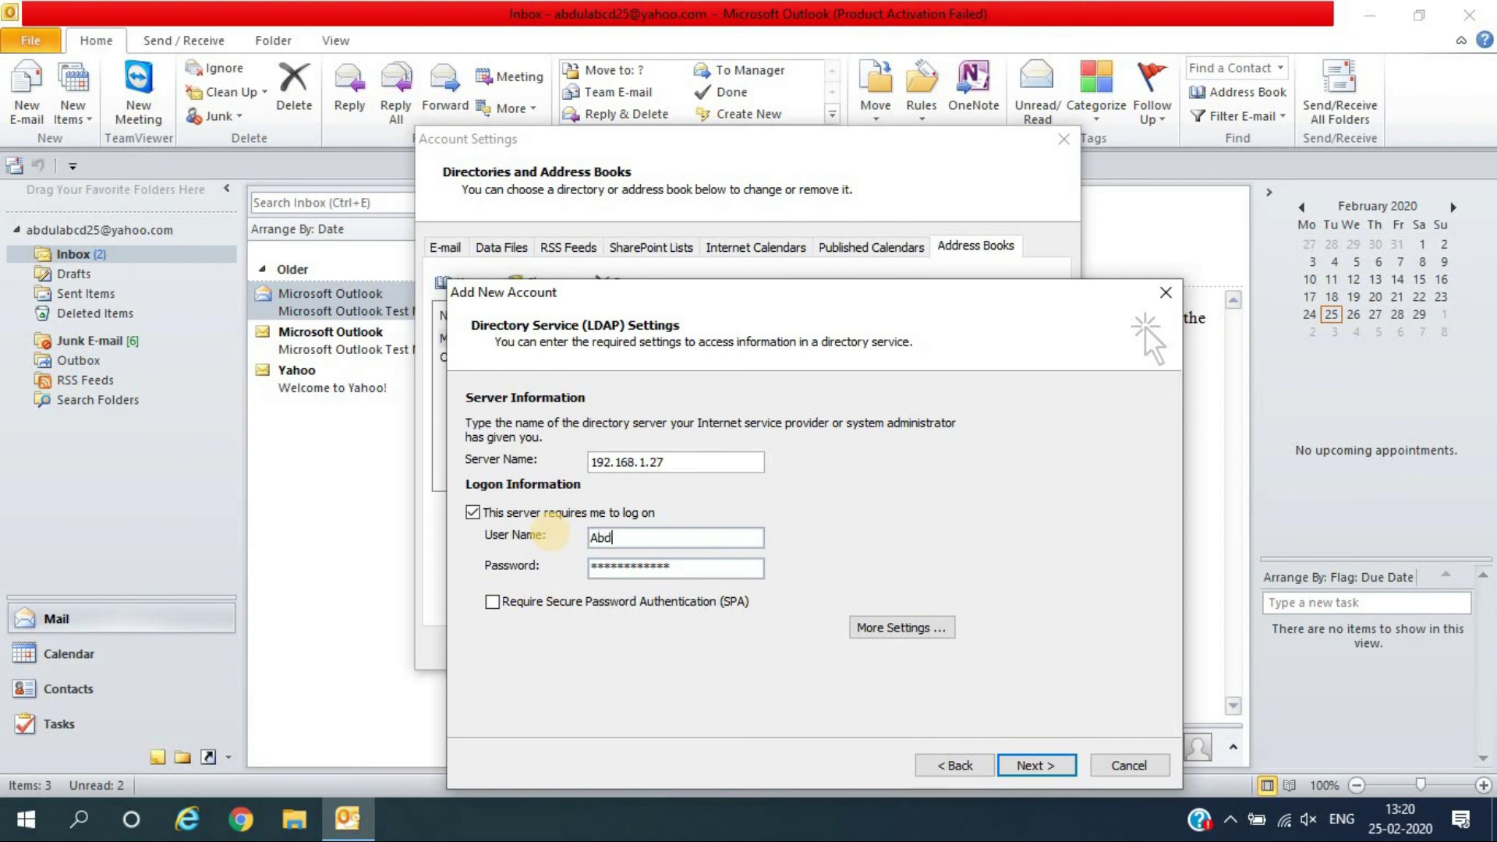
pyautogui.click(888, 624)
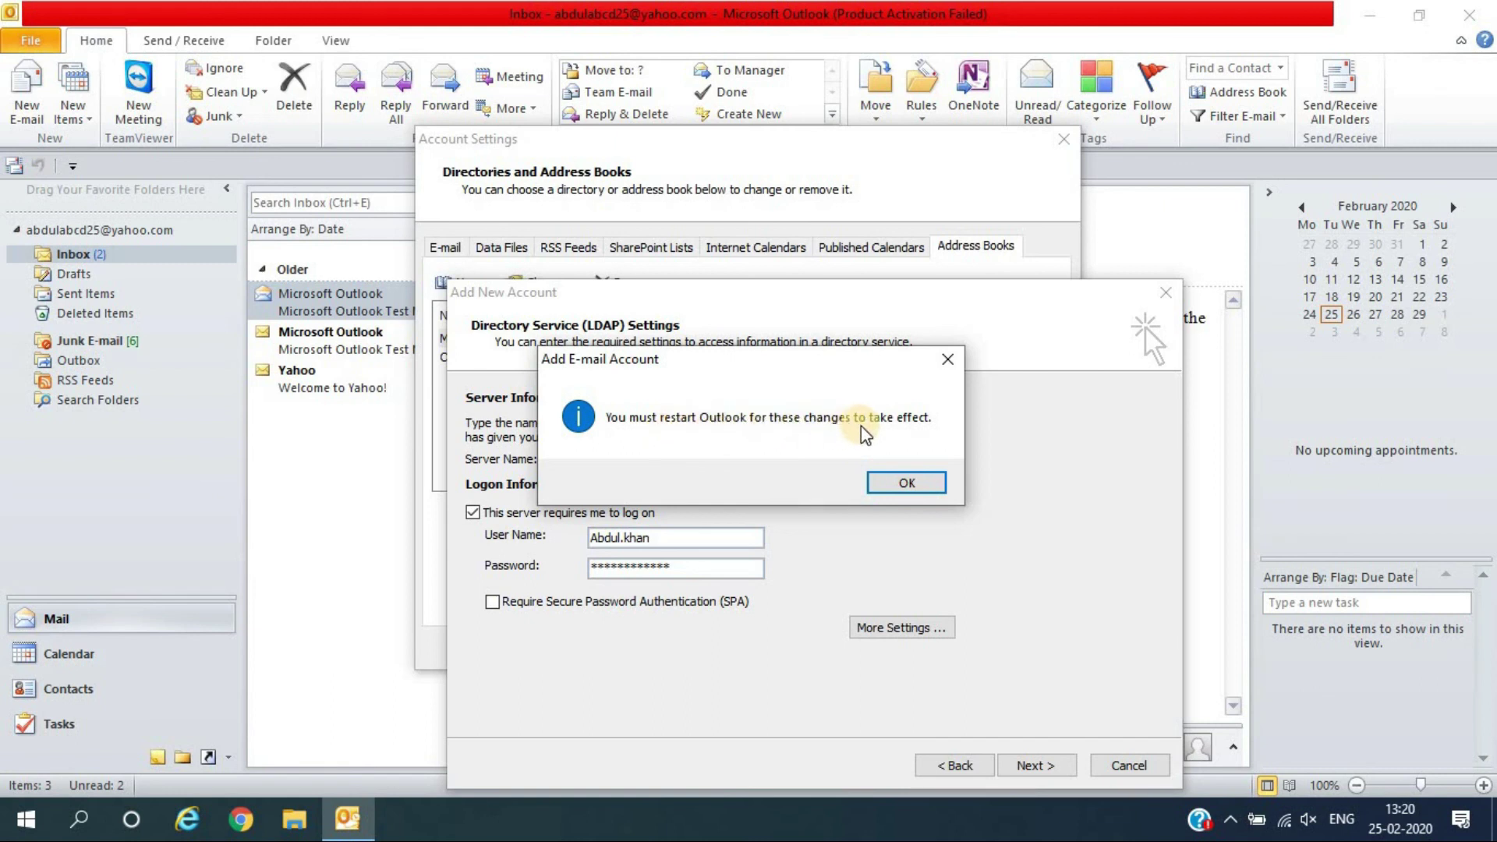
# Dismiss the restart notice and change the LDAP port from 389 to 5478, then apply
pyautogui.click(897, 484)
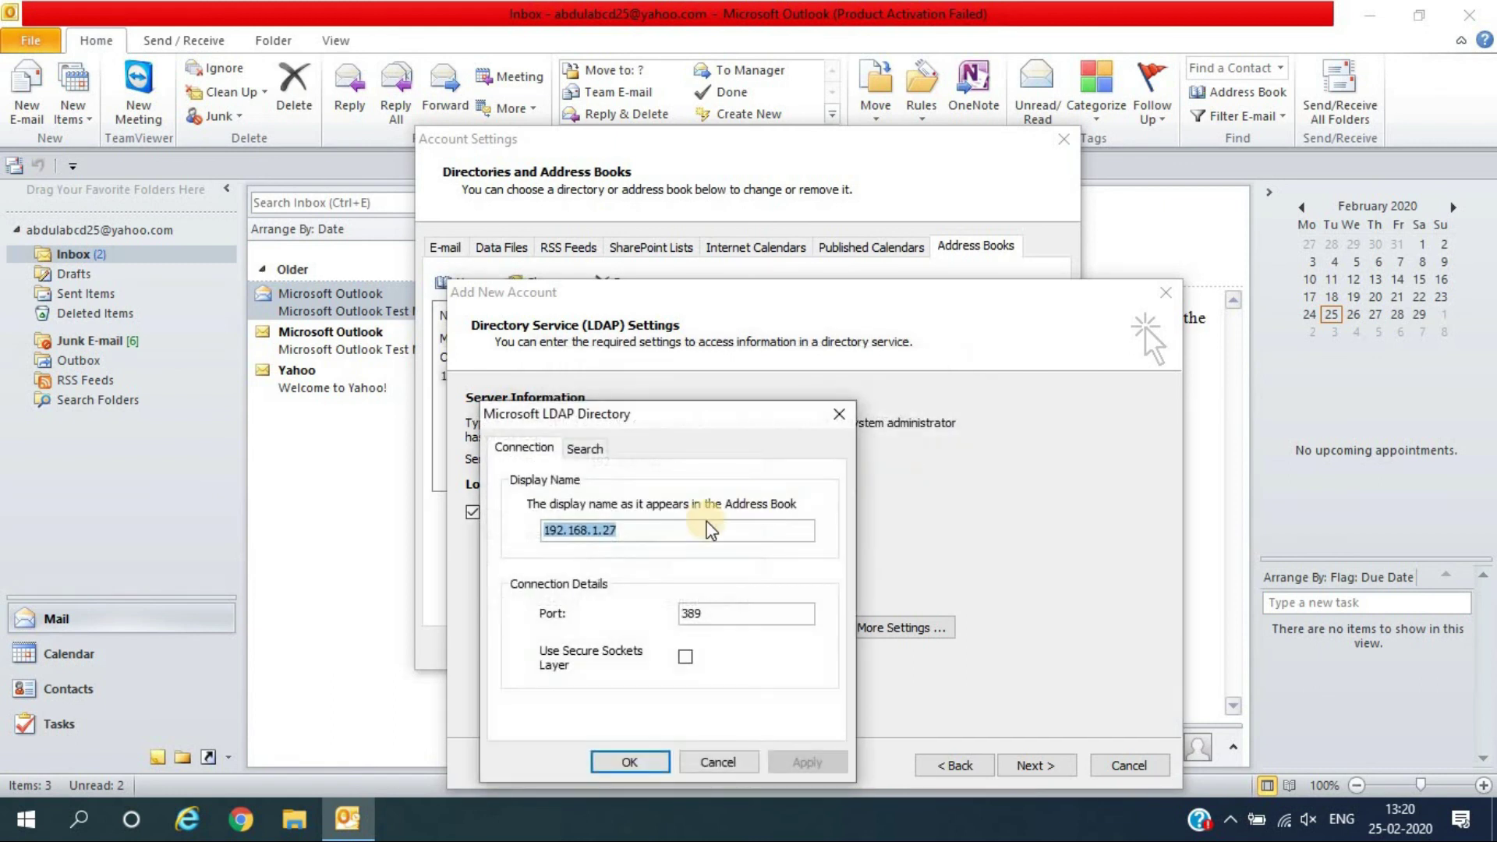
pyautogui.click(638, 525)
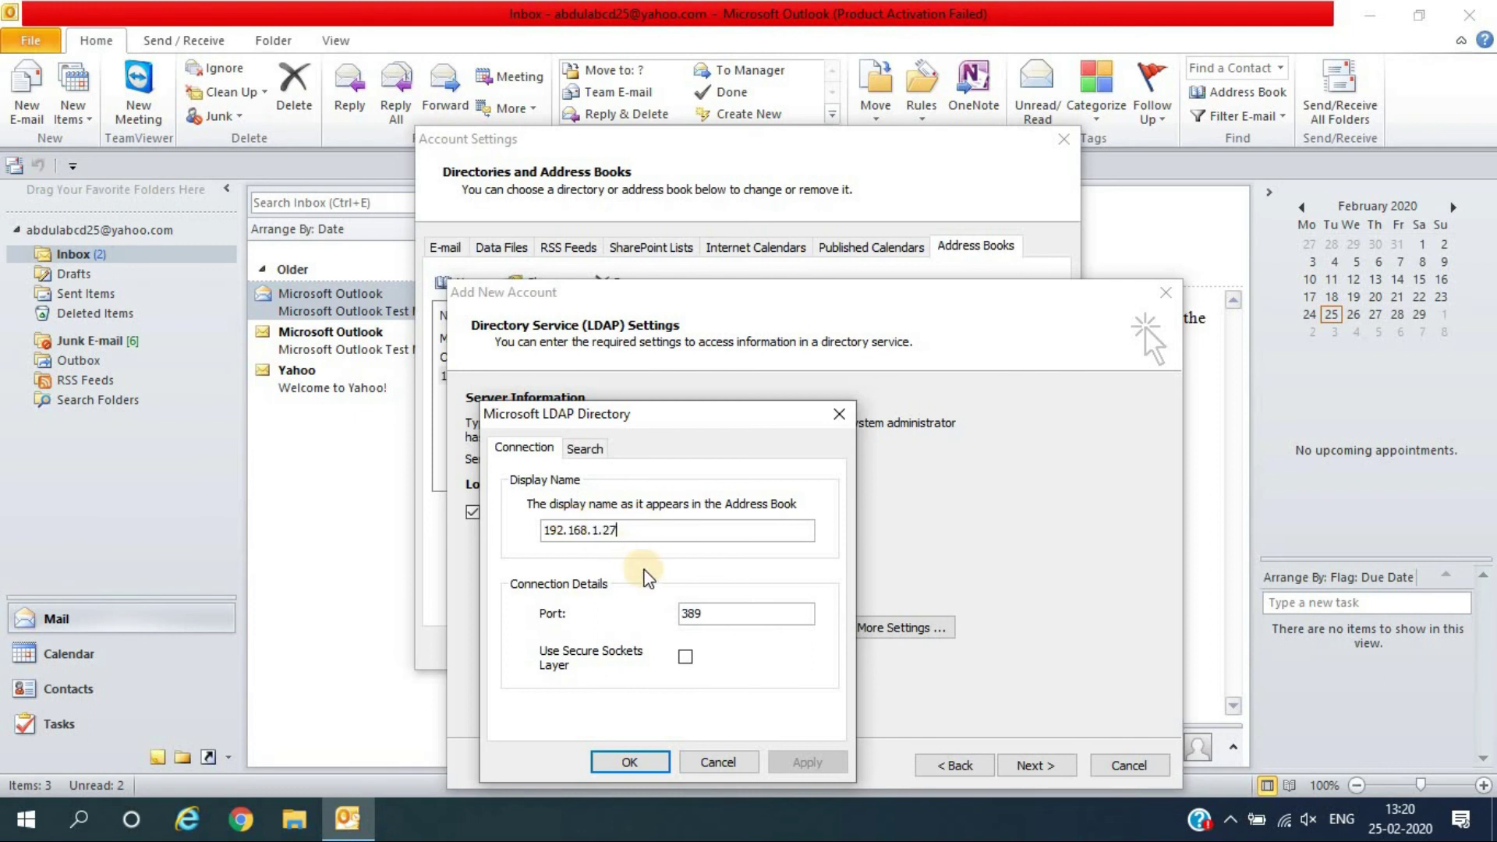
pyautogui.moveTo(735, 615); pyautogui.dragTo(661, 621)
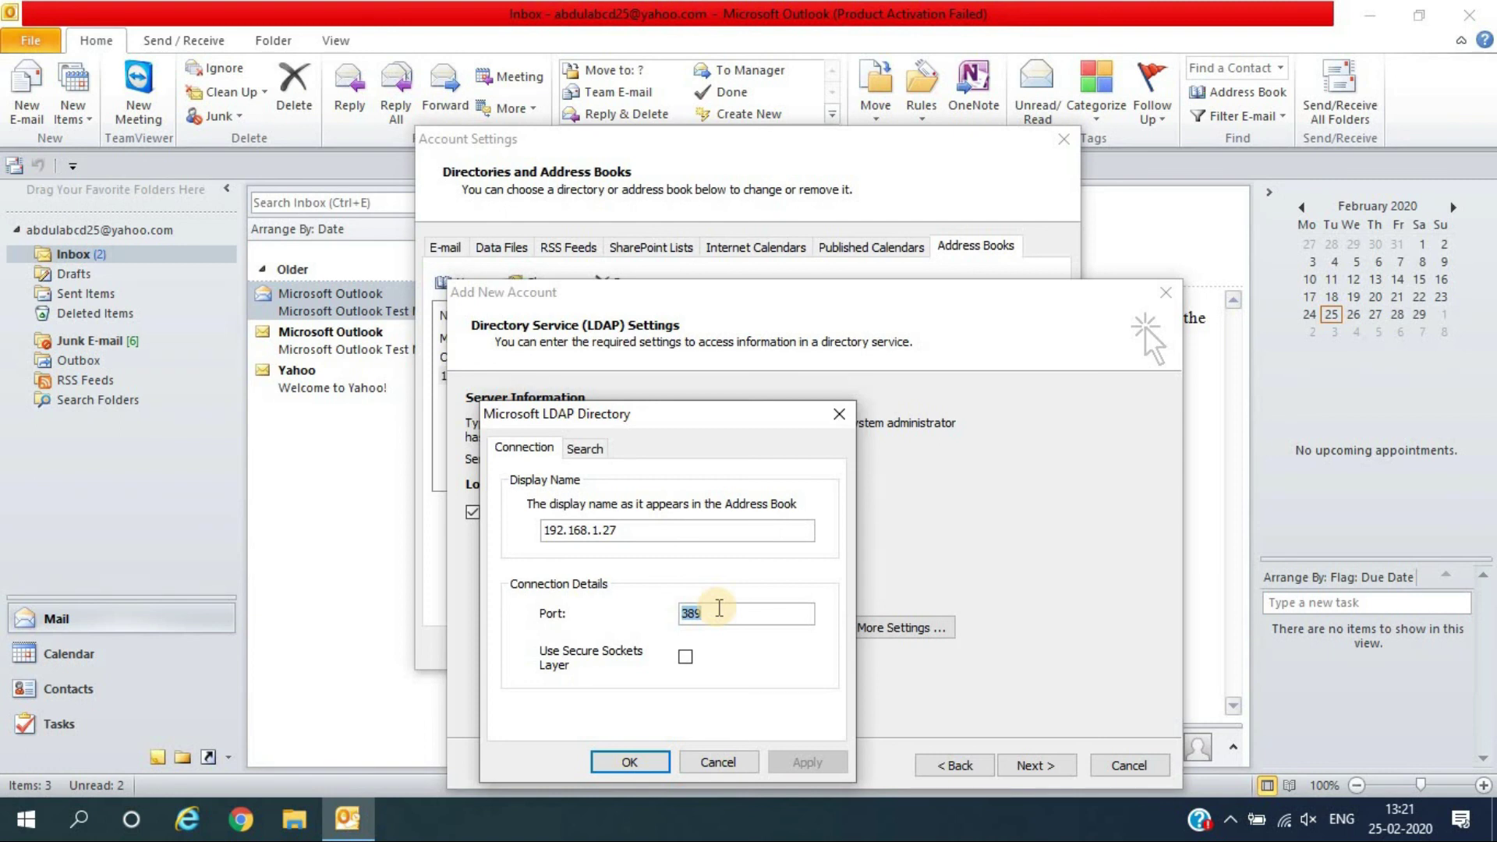
pyautogui.click(692, 613)
pyautogui.click(710, 613)
pyautogui.press('BackSpace')
pyautogui.press('BackSpace')
pyautogui.press('BackSpace')
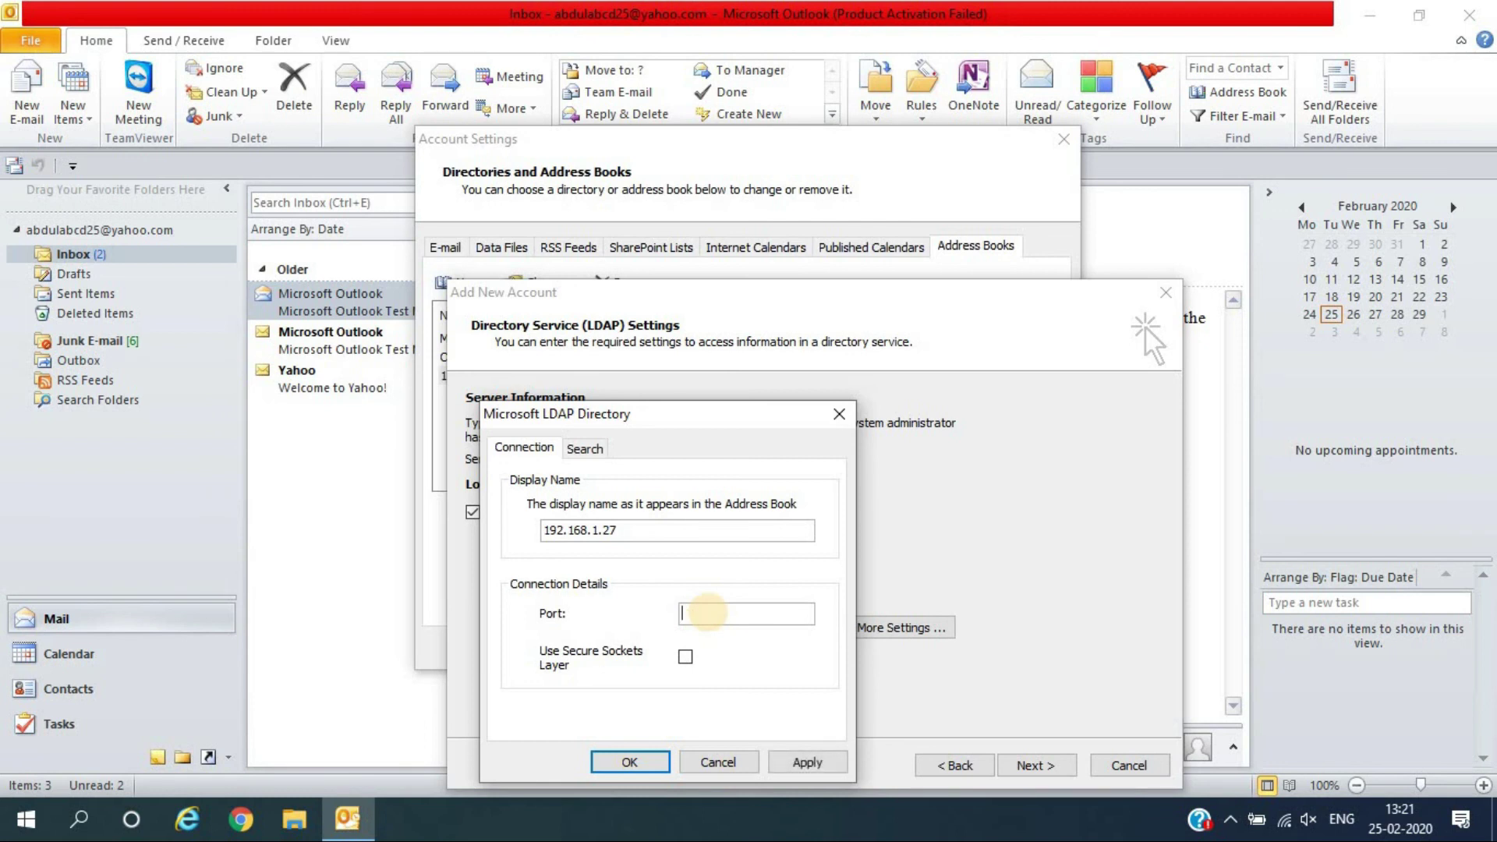
pyautogui.write('5478')
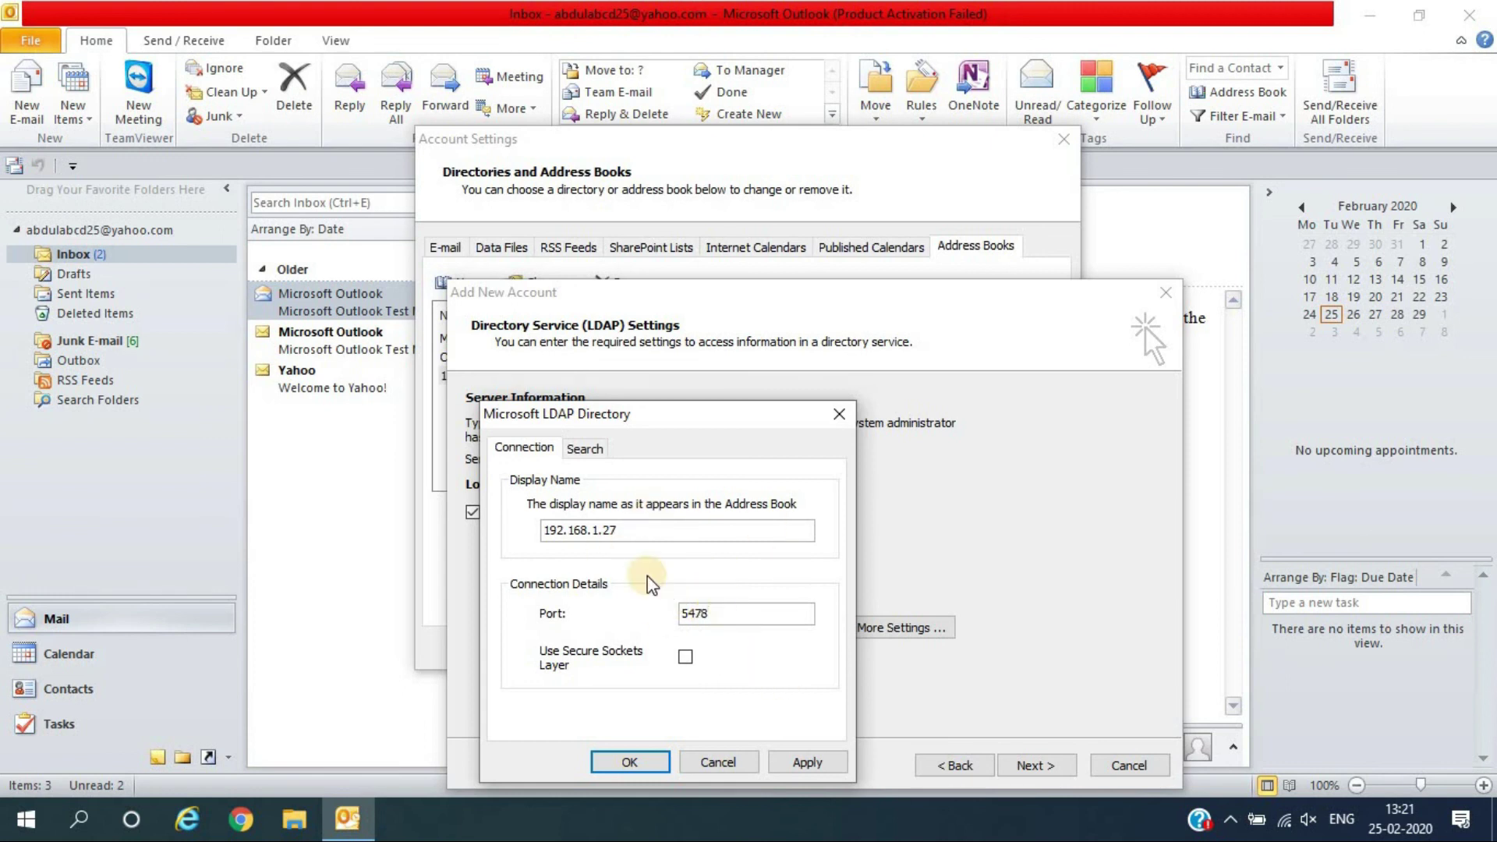
pyautogui.click(809, 764)
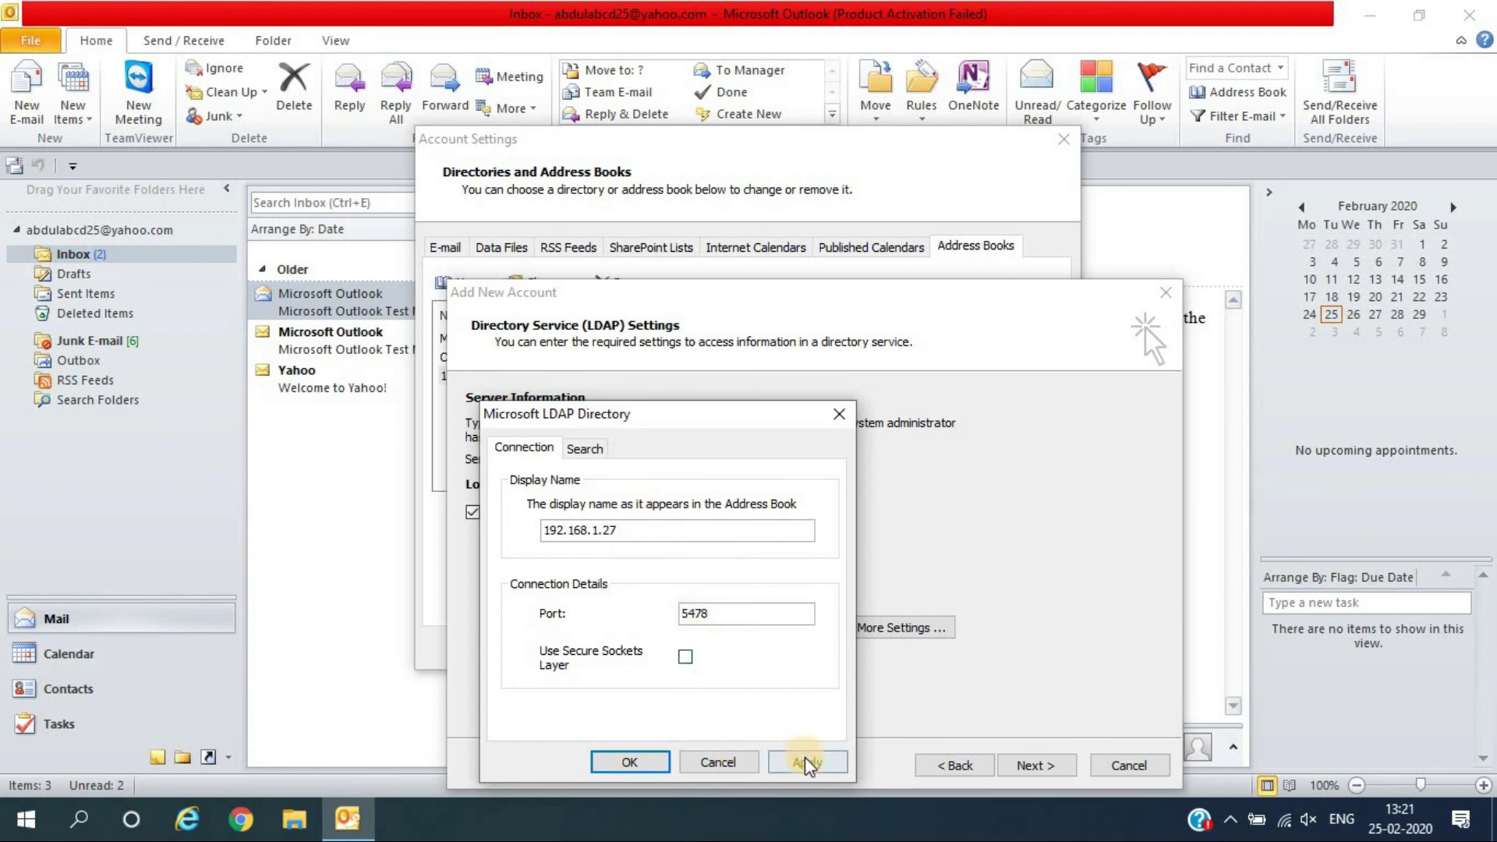
# Finish adding the 192.168.1.27 LDAP address book, close Account Settings, and quit Outlook
pyautogui.click(652, 757)
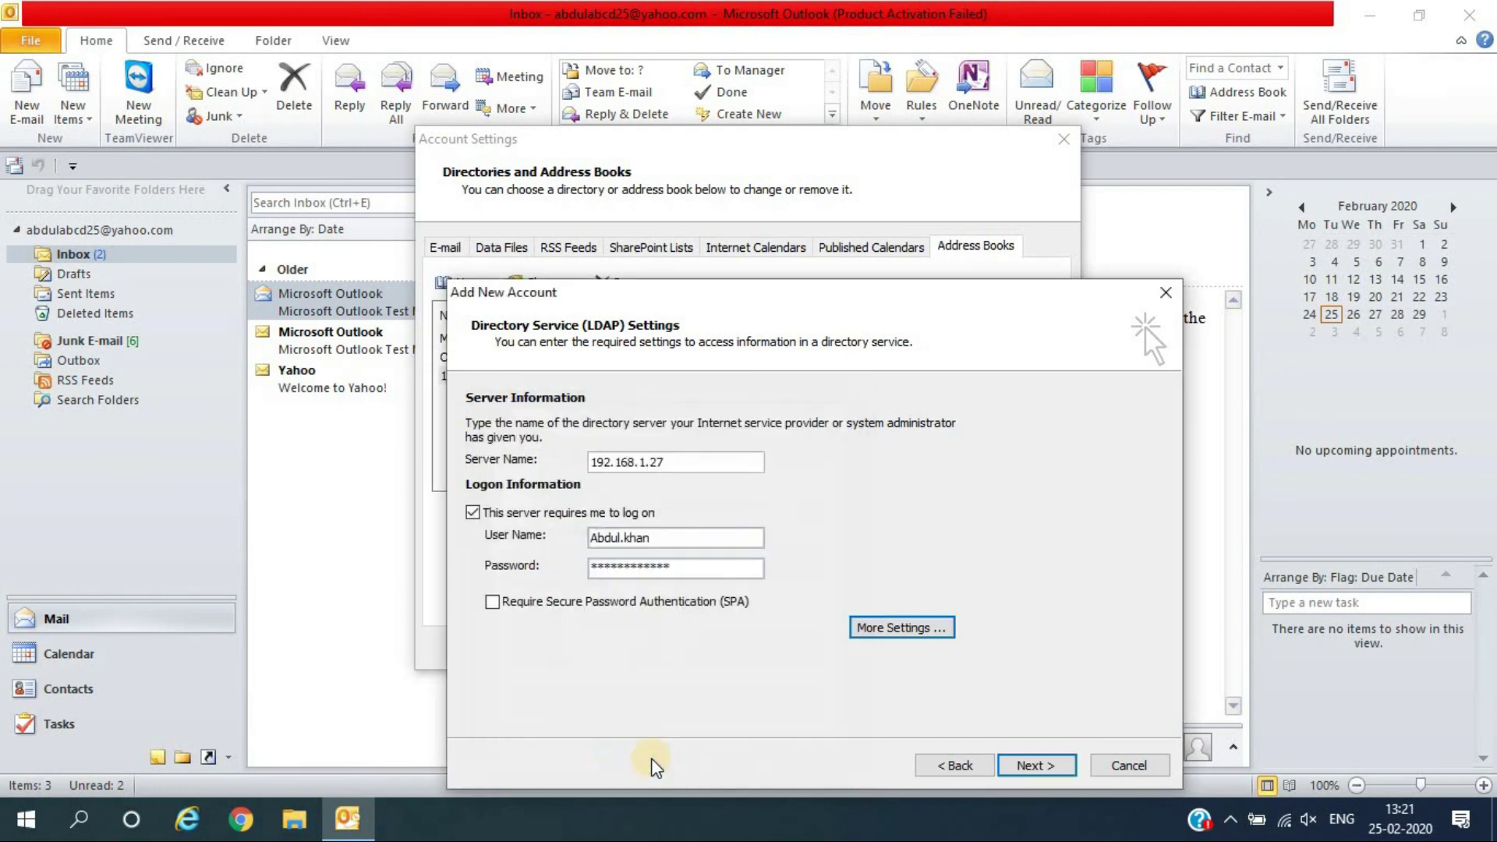
pyautogui.click(1040, 768)
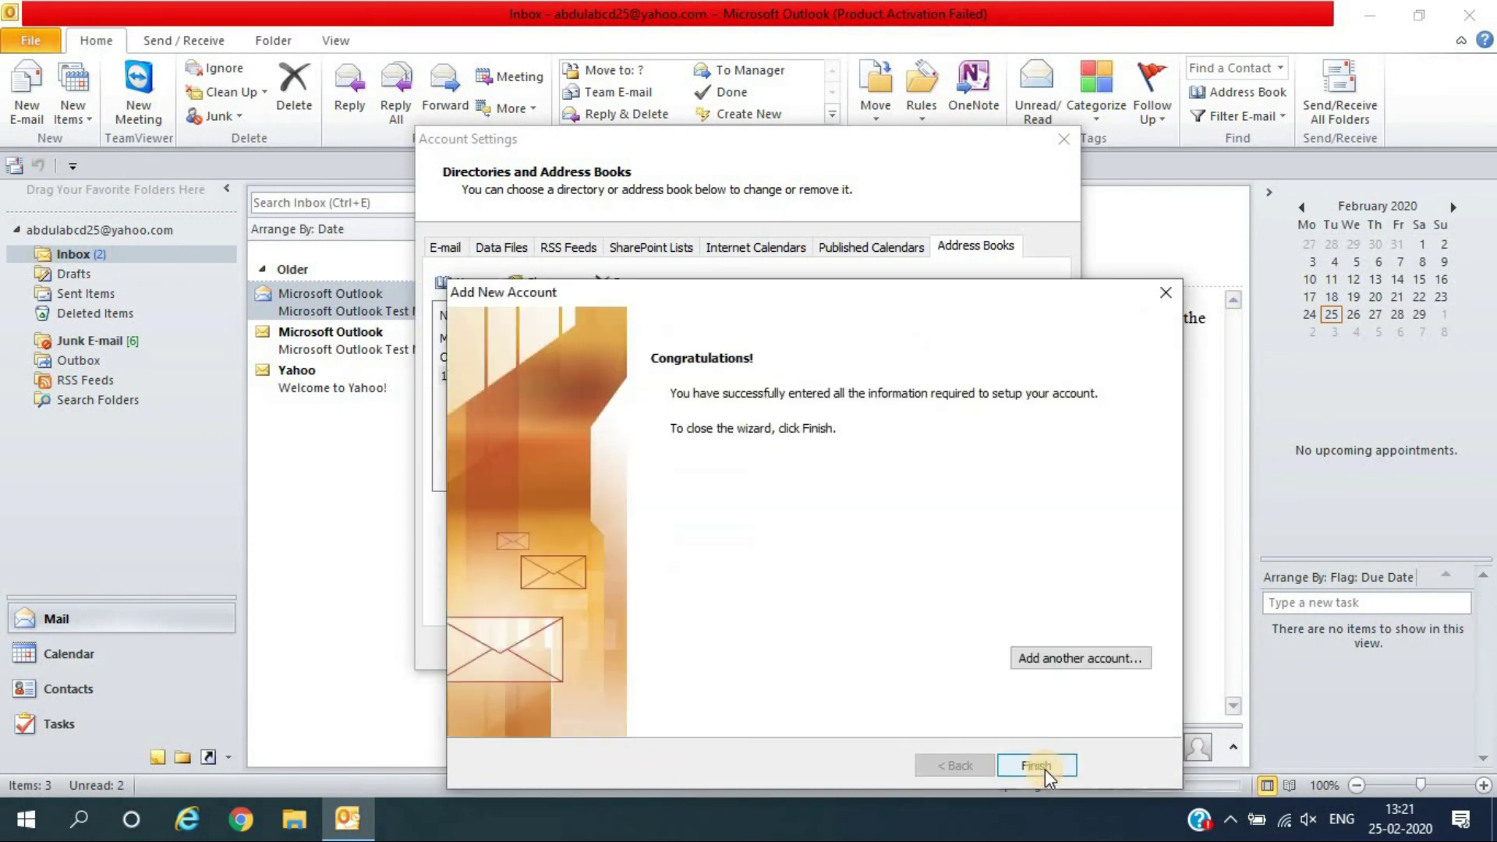
pyautogui.click(1037, 766)
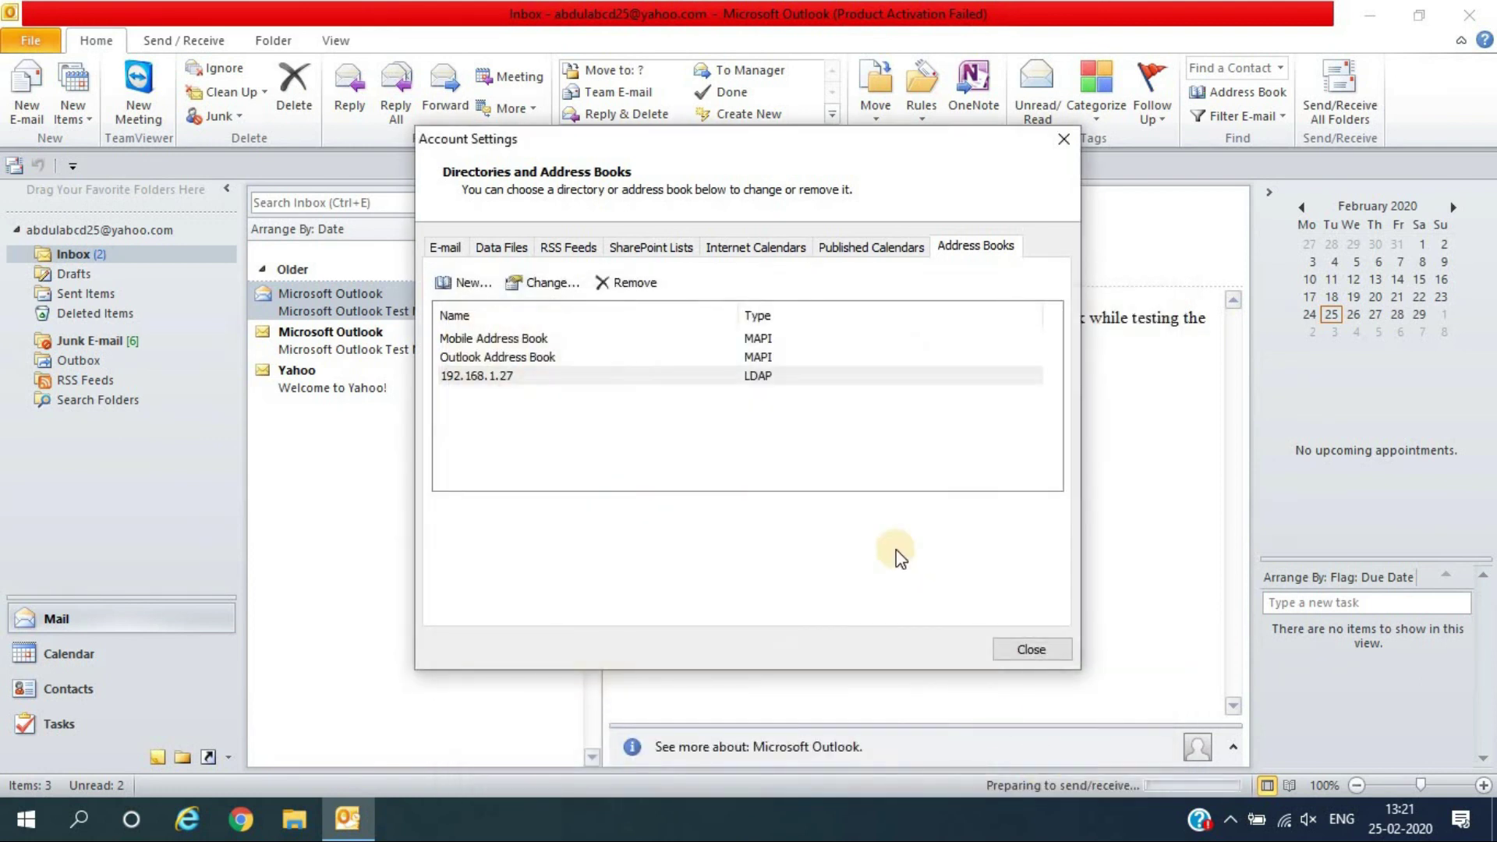
pyautogui.click(1018, 651)
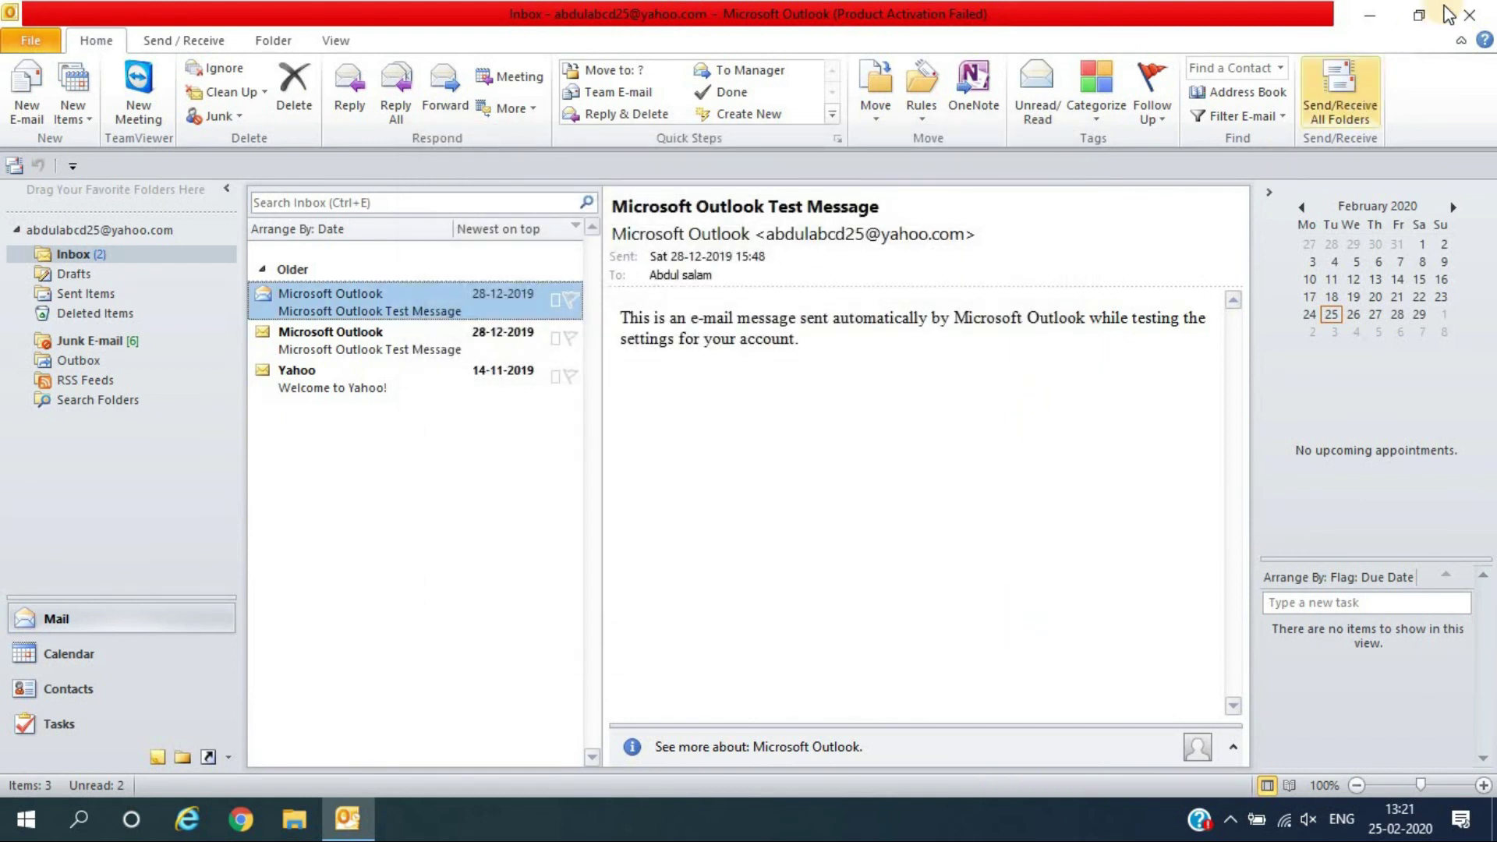
pyautogui.click(1469, 15)
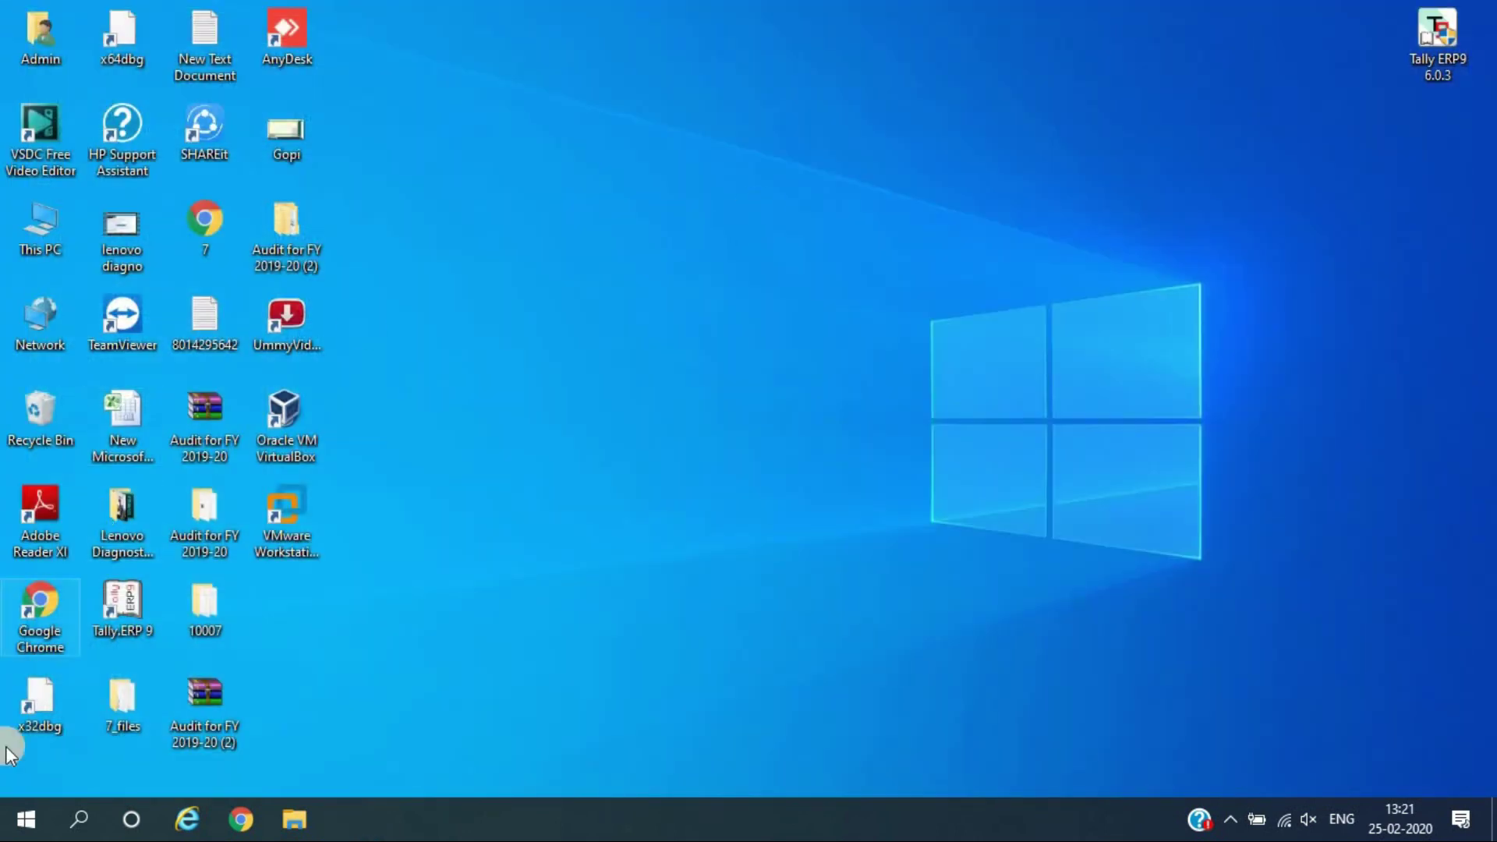
# Relaunch Outlook 2010 by searching 'out' from the Start menu
pyautogui.write('out')
pyautogui.press('Return')
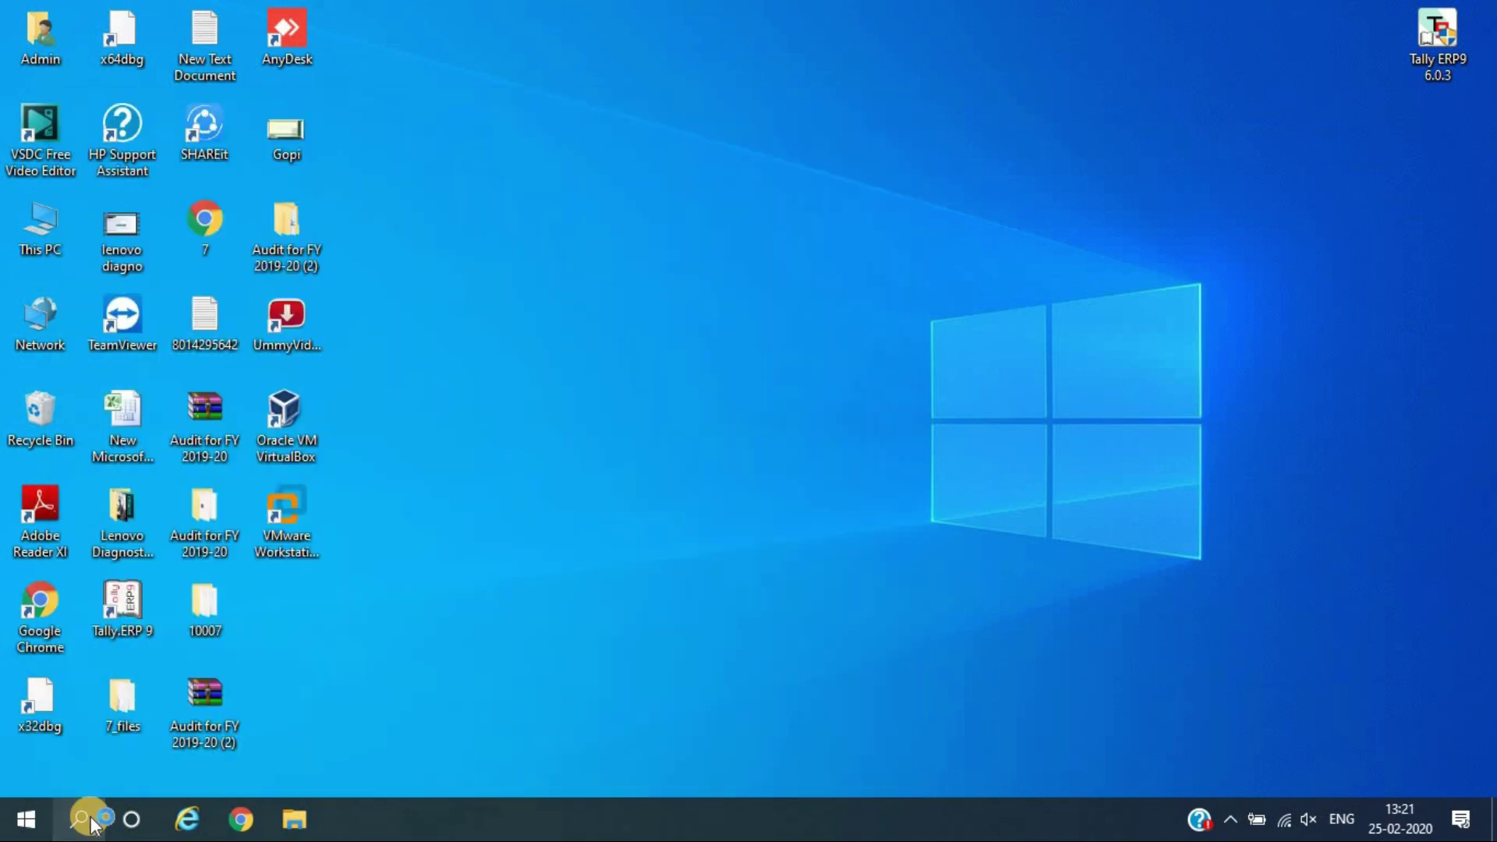